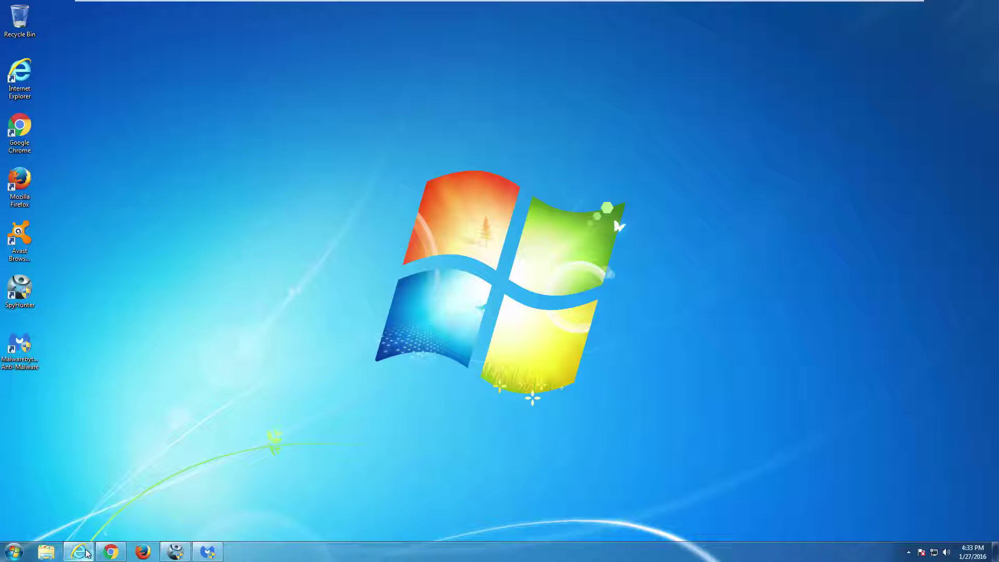
Search for 123 from the www-searching.com start page and note the Smart Search redirect
click(84, 552)
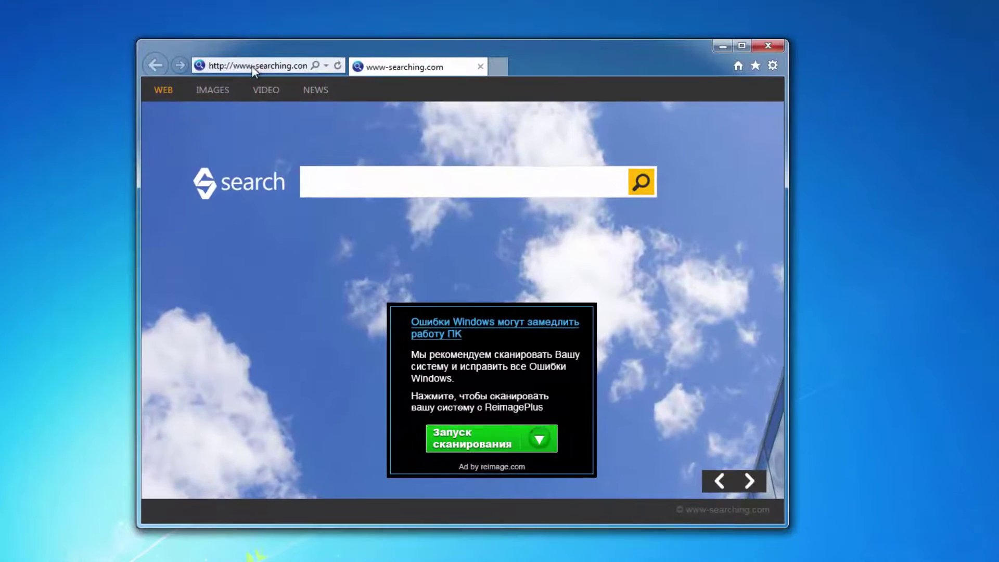
click(267, 68)
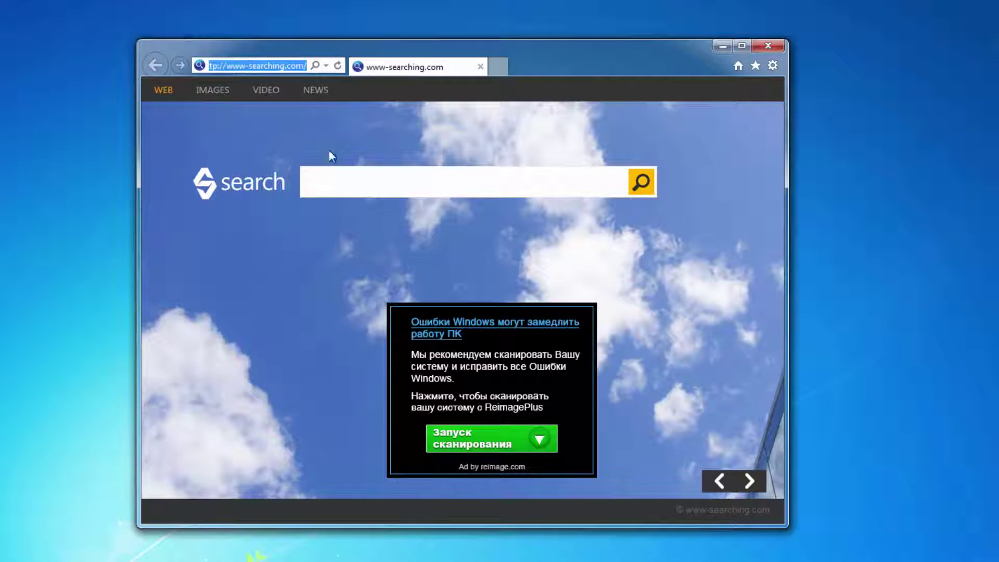
click(337, 175)
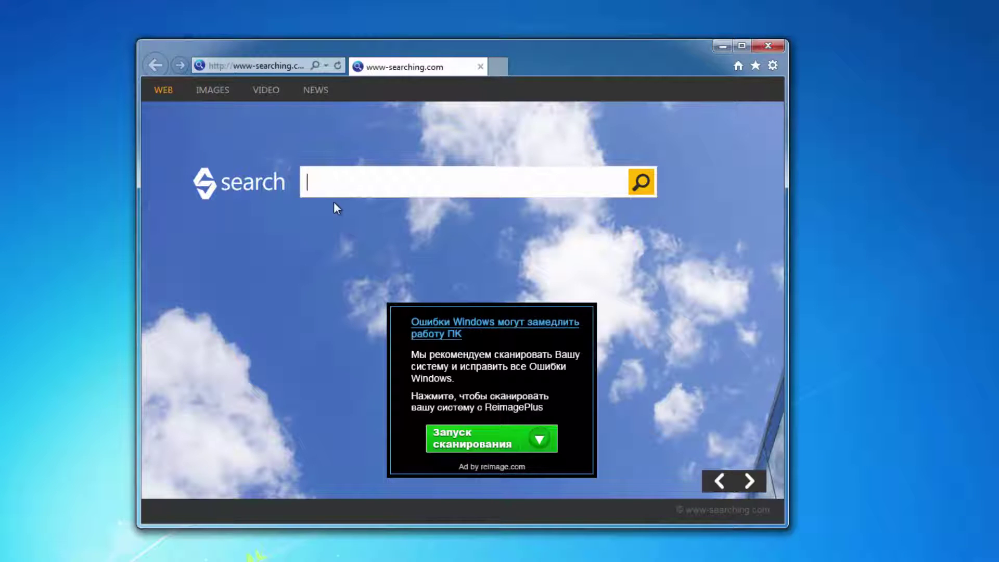
text(123)
key(Return)
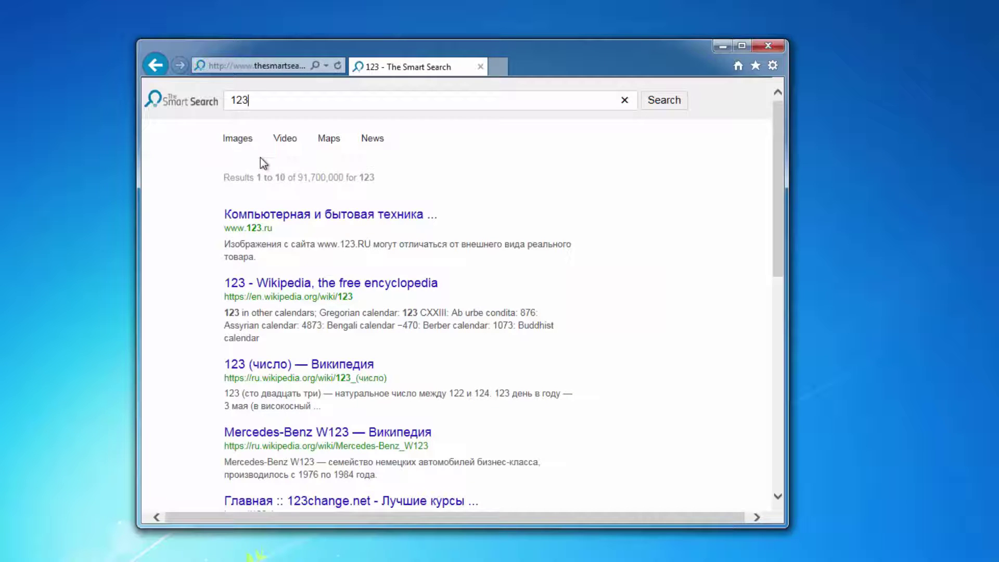
scroll(260, 161, down, 1)
scroll(267, 131, up, 1)
click(279, 67)
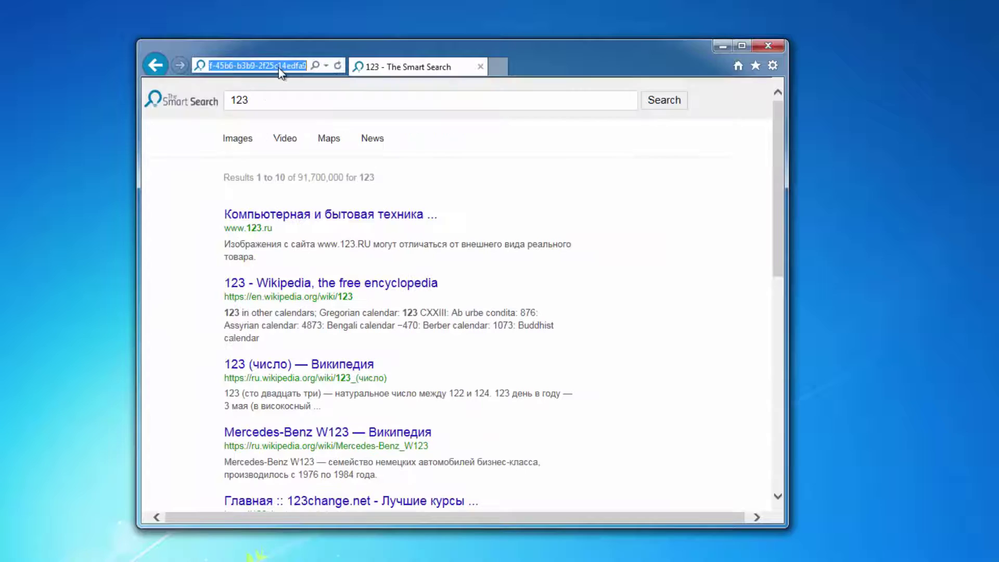
Return to the start page, clear 123 from the search box, and close Internet Explorer and Chrome
click(155, 65)
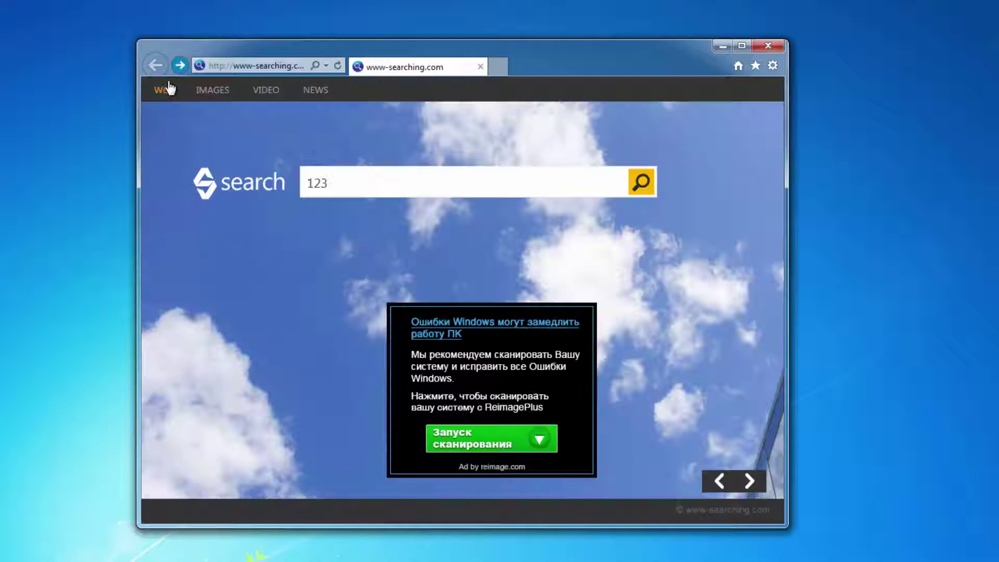
double_click(324, 186)
key(BackSpace)
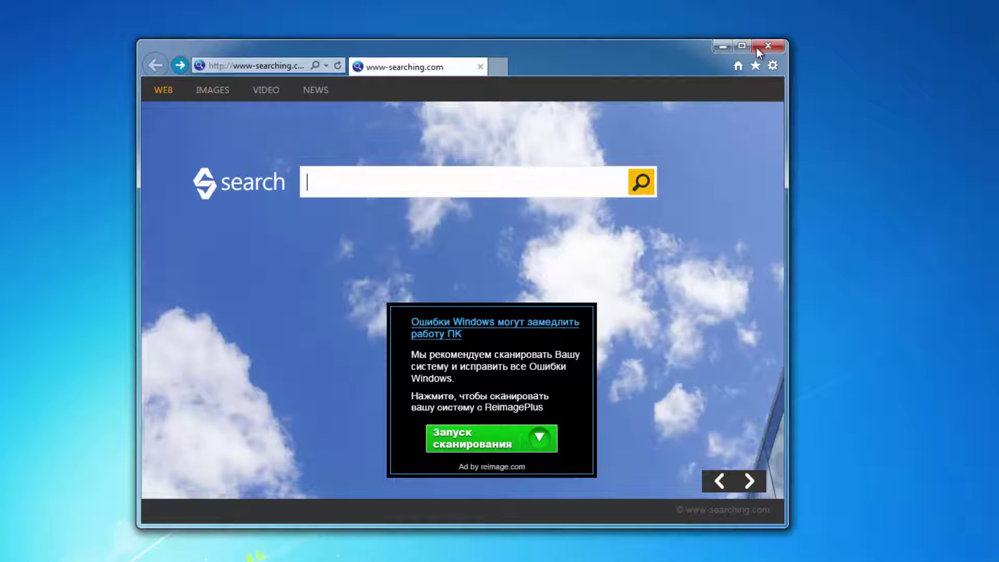
click(756, 46)
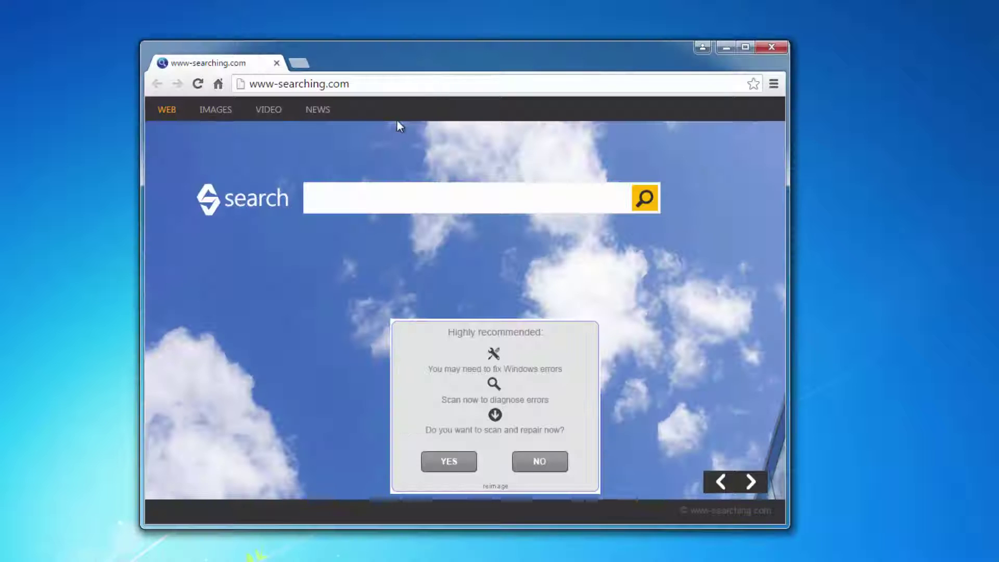
click(763, 47)
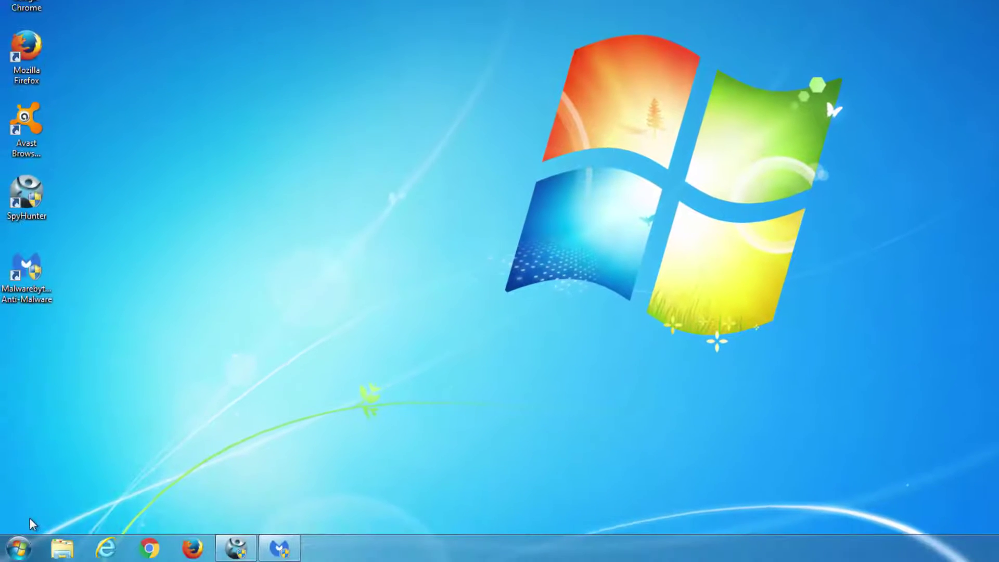
click(20, 548)
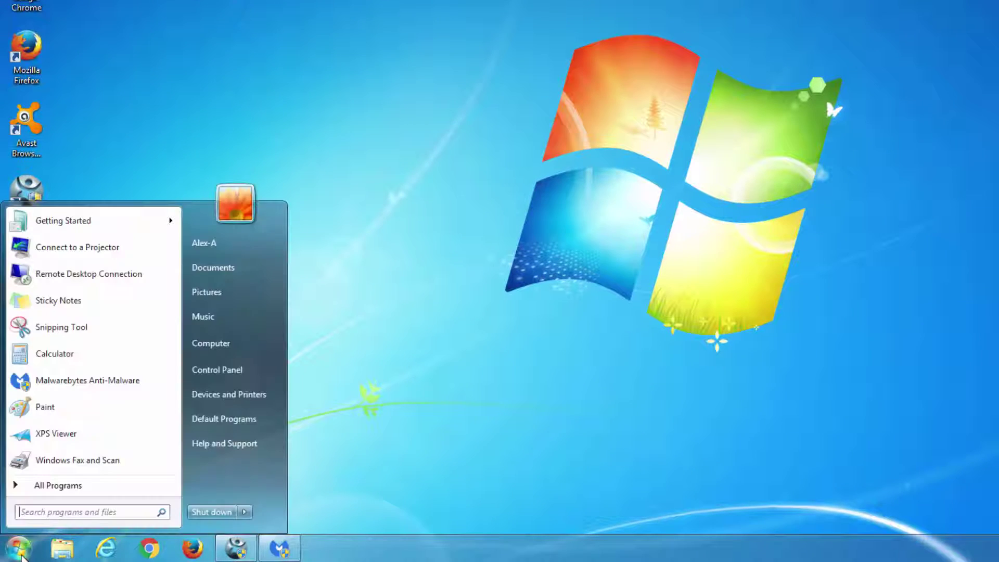
click(221, 373)
click(494, 208)
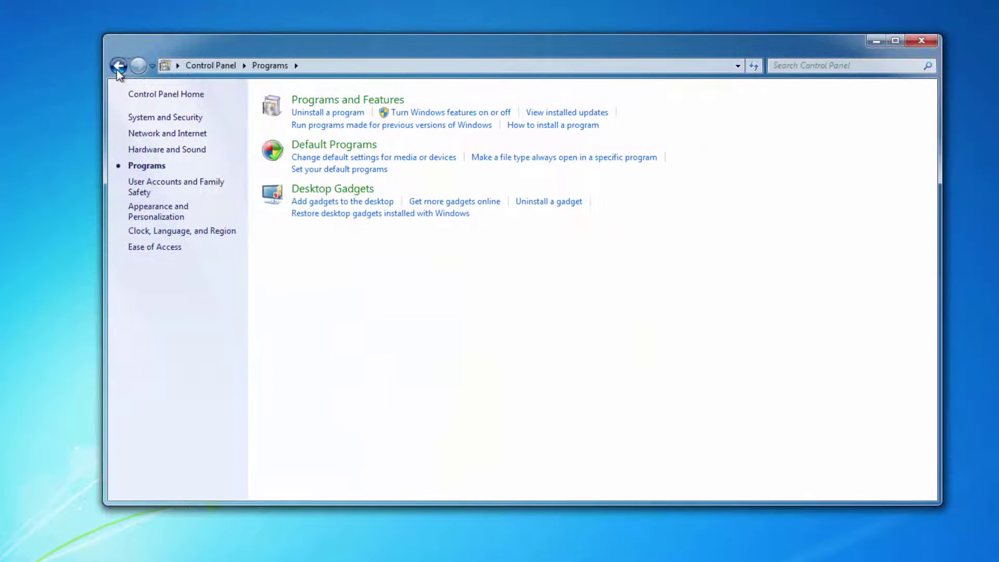
click(196, 19)
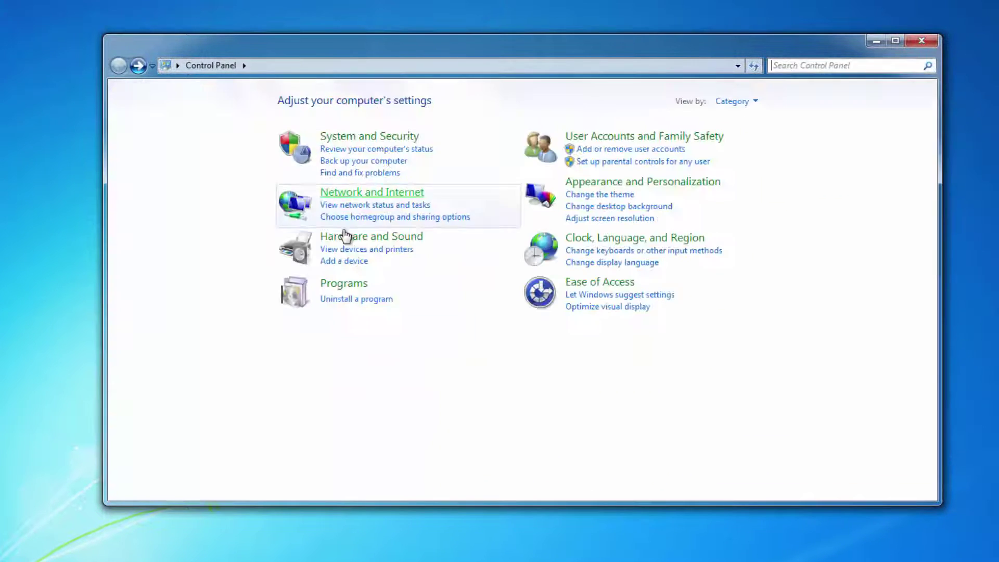
click(352, 300)
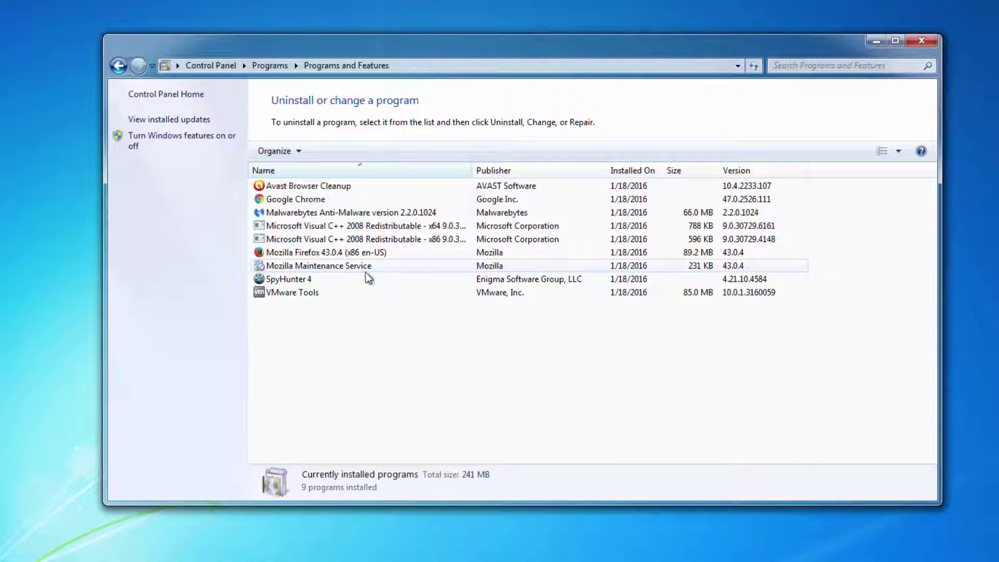
click(301, 199)
click(299, 213)
click(297, 226)
click(295, 239)
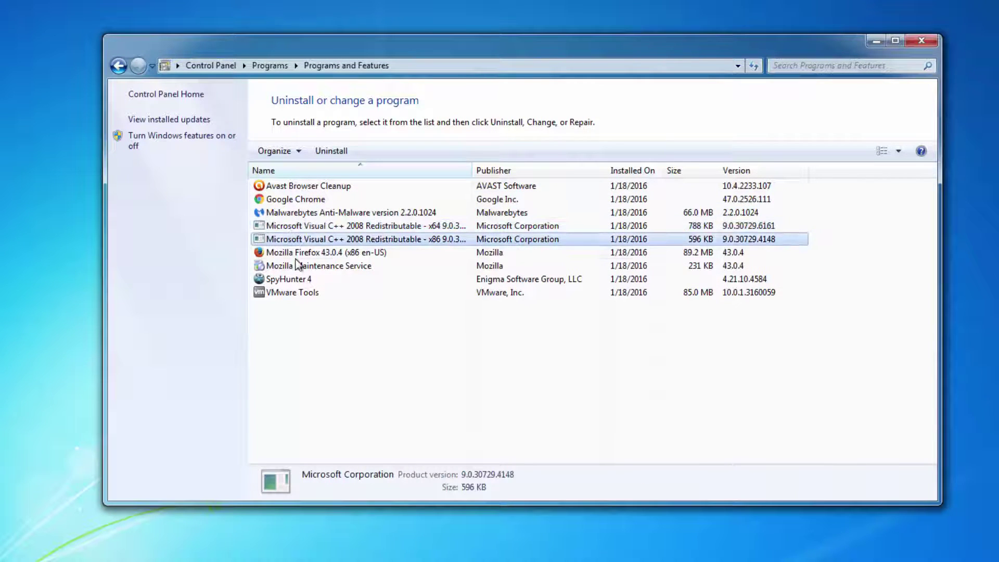
click(630, 172)
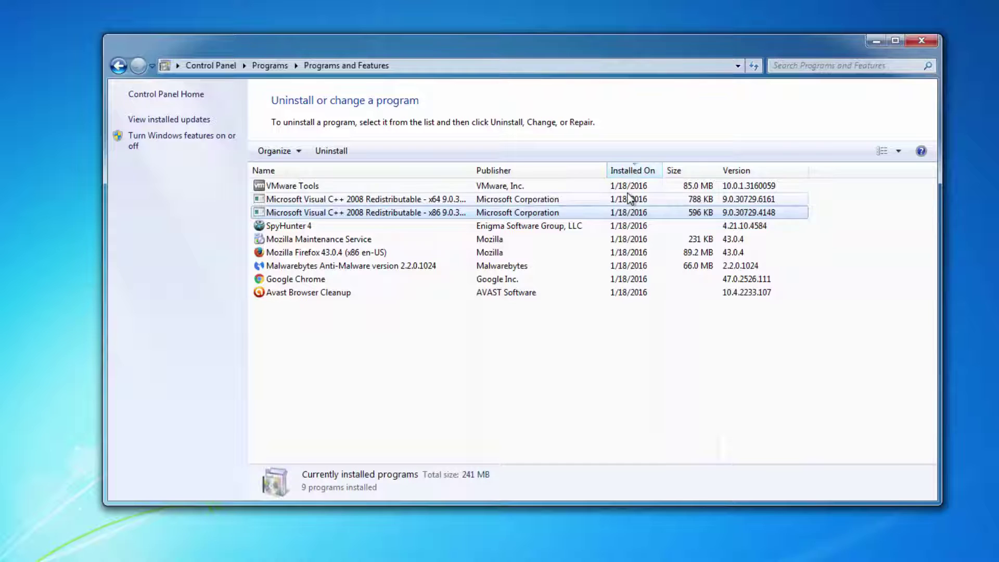
click(301, 171)
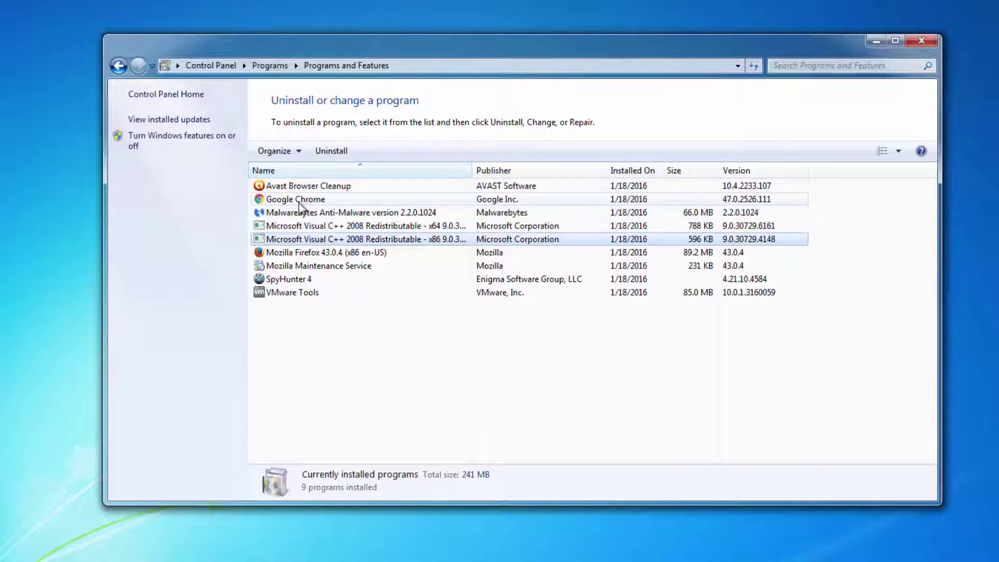
click(921, 42)
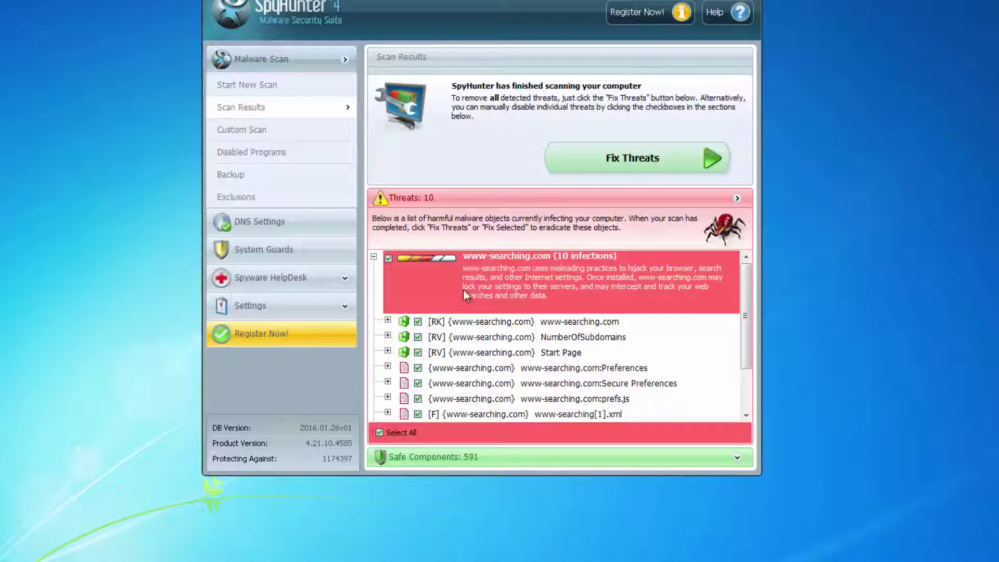
Expand the registry entries: the www-searching.com key, NumberOfSubdomains and Start Page
click(388, 320)
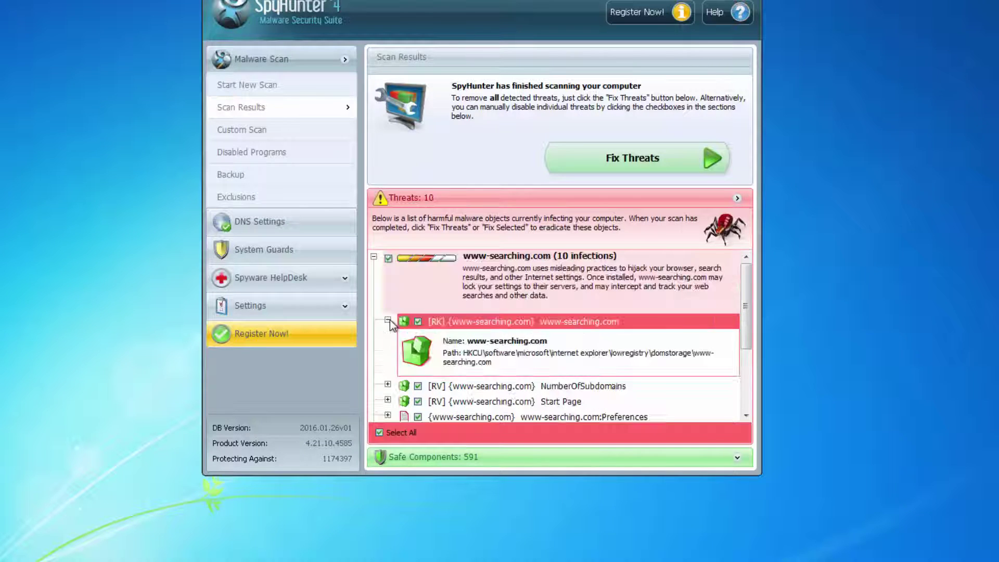
scroll(392, 343, down, 1)
click(387, 363)
scroll(390, 364, down, 2)
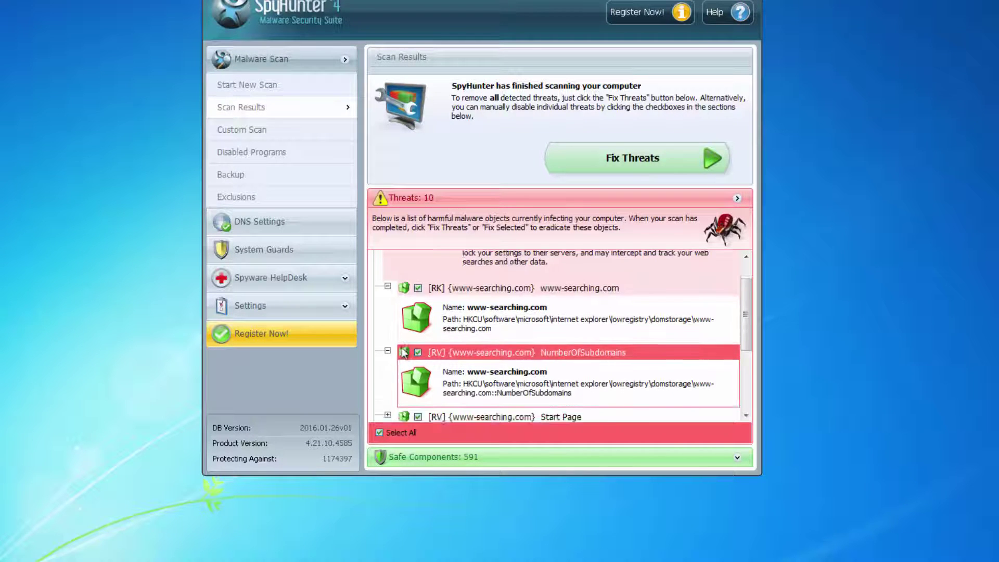
click(388, 348)
scroll(436, 333, down, 4)
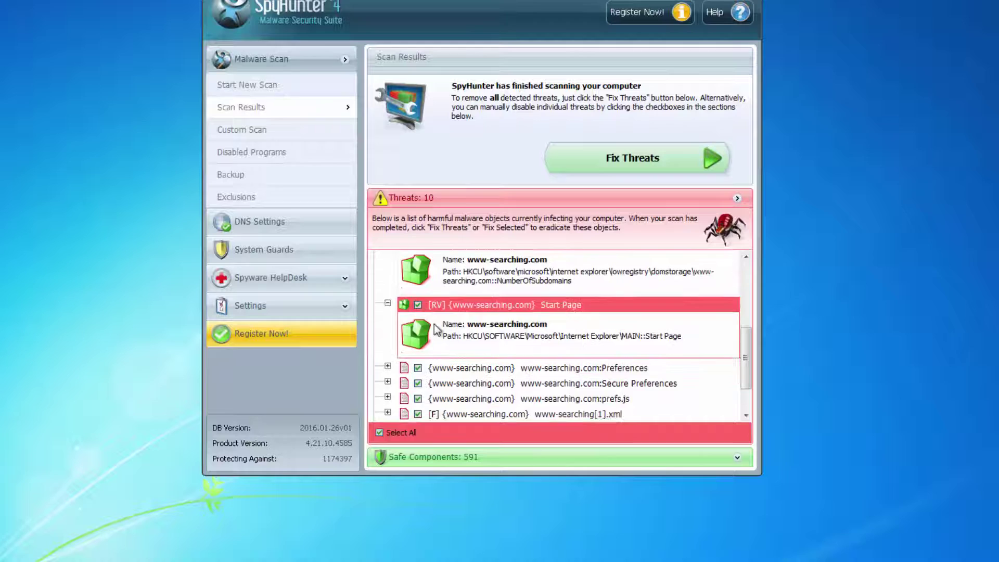
Reveal paths for the Firefox, IE and Chrome .lnk shortcuts, www-searching[1].xml, prefs.js and both Preferences files
click(388, 400)
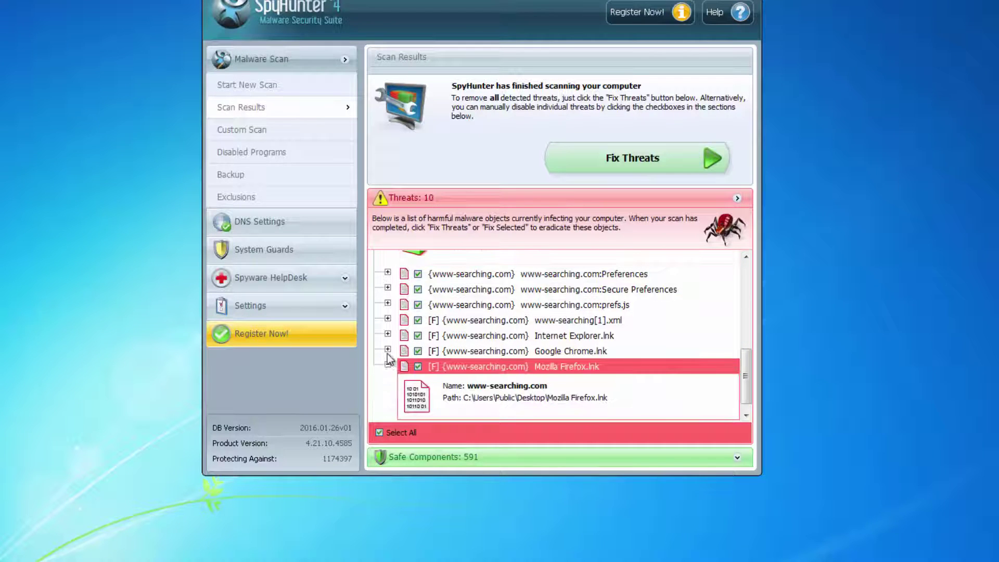
click(387, 336)
click(387, 318)
click(387, 304)
click(387, 290)
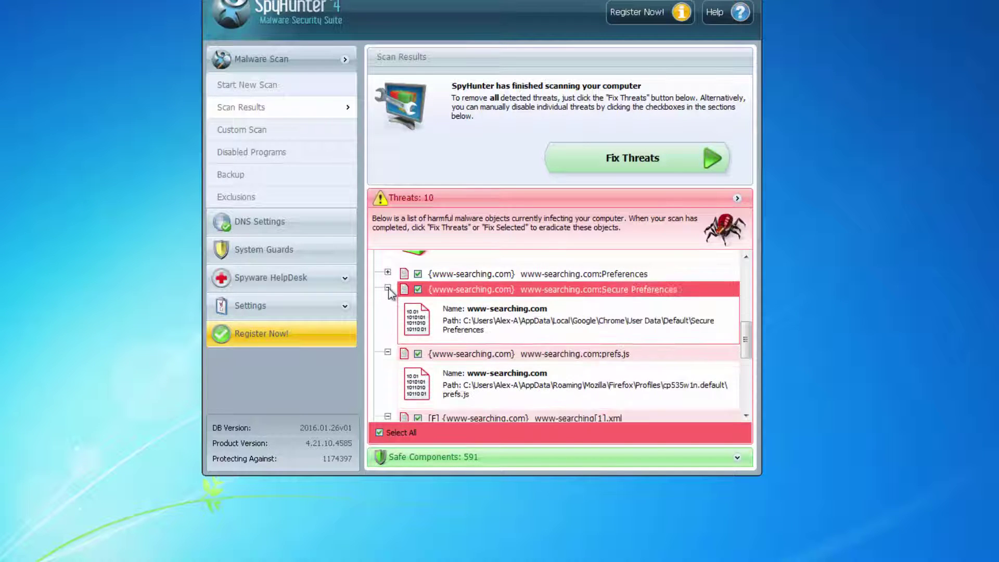
click(387, 274)
scroll(399, 320, down, 1)
scroll(401, 322, down, 8)
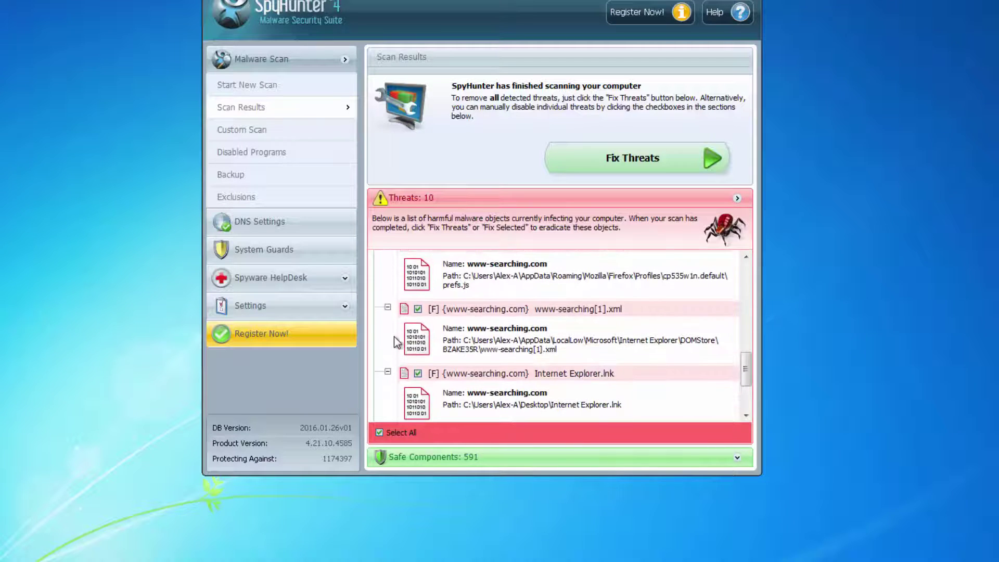
click(387, 358)
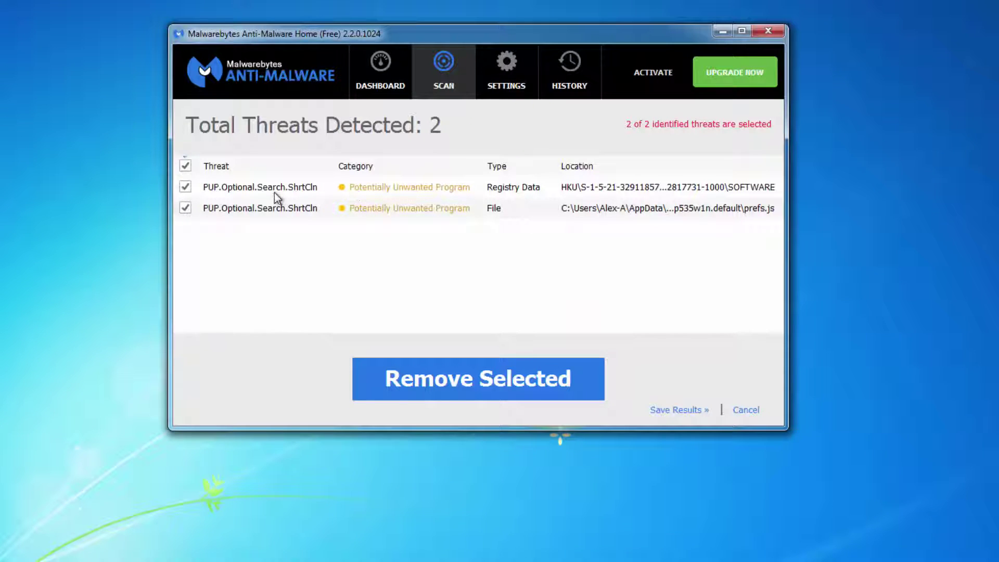
Remove the two PUP.Optional.Search.ShrtCln threats, finish, and launch a new Threat Scan
click(451, 377)
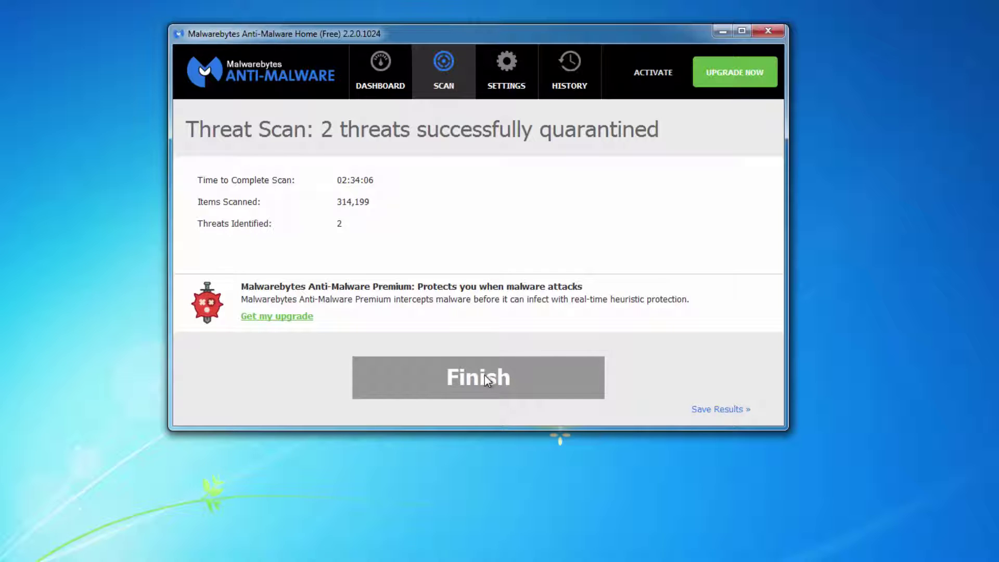
click(455, 378)
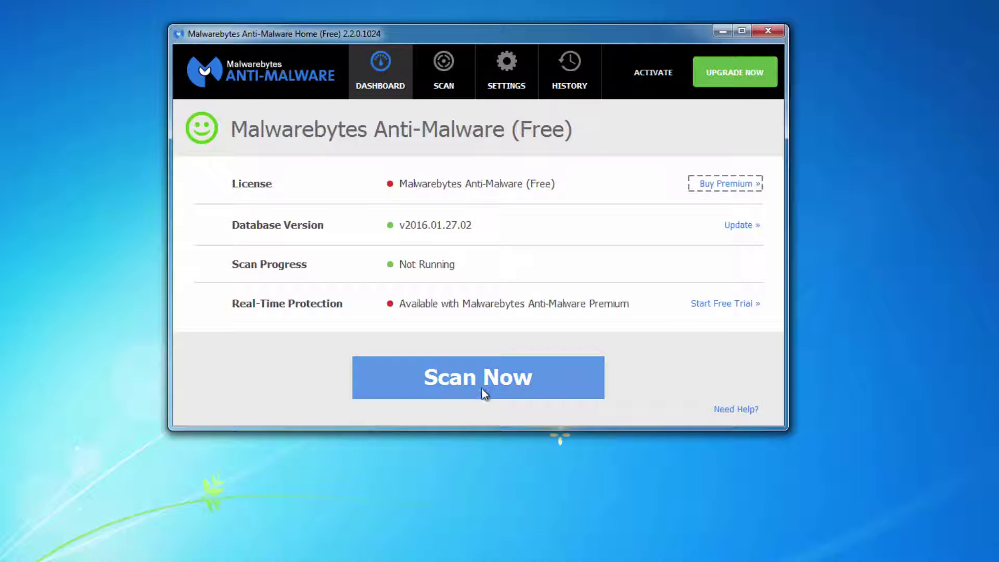
click(474, 382)
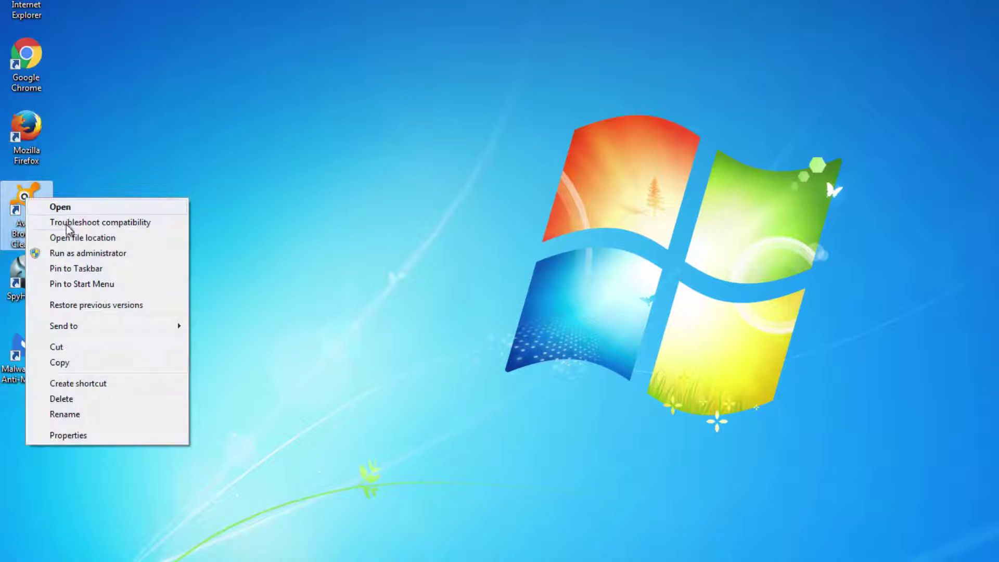
Run Avast Browser Cleanup as administrator and reset Internet Explorer with Google as provider
click(67, 253)
click(718, 282)
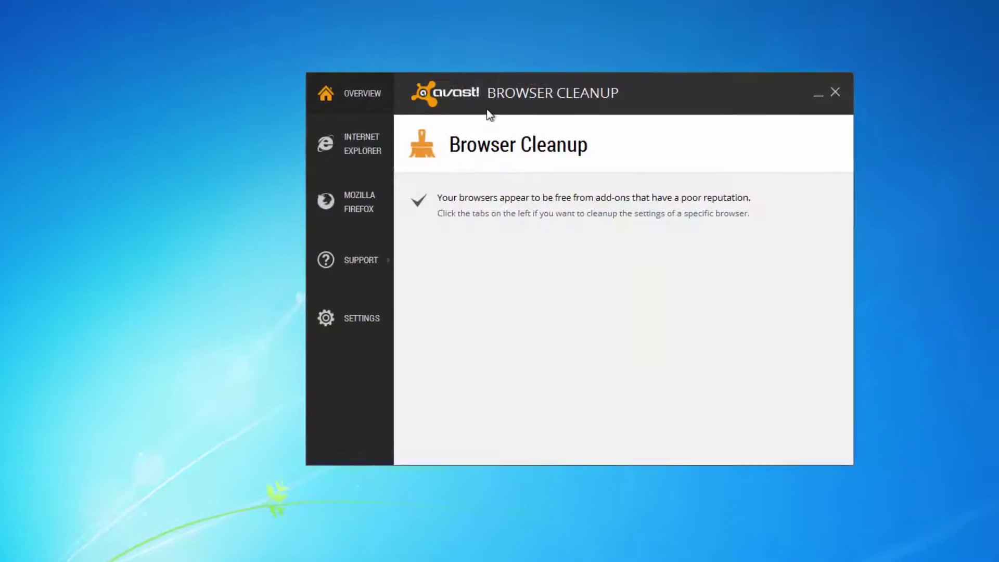
click(302, 146)
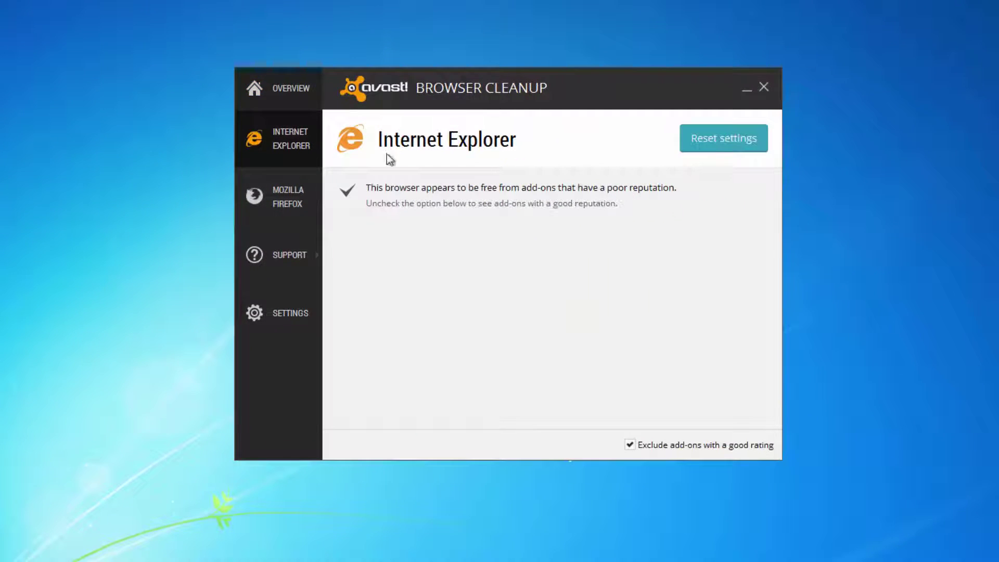
click(720, 151)
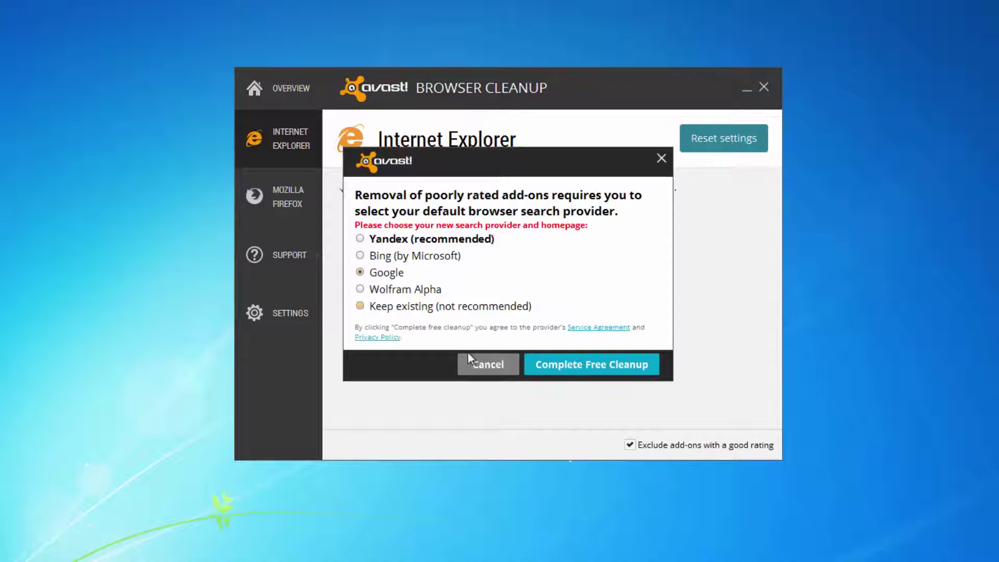
click(569, 376)
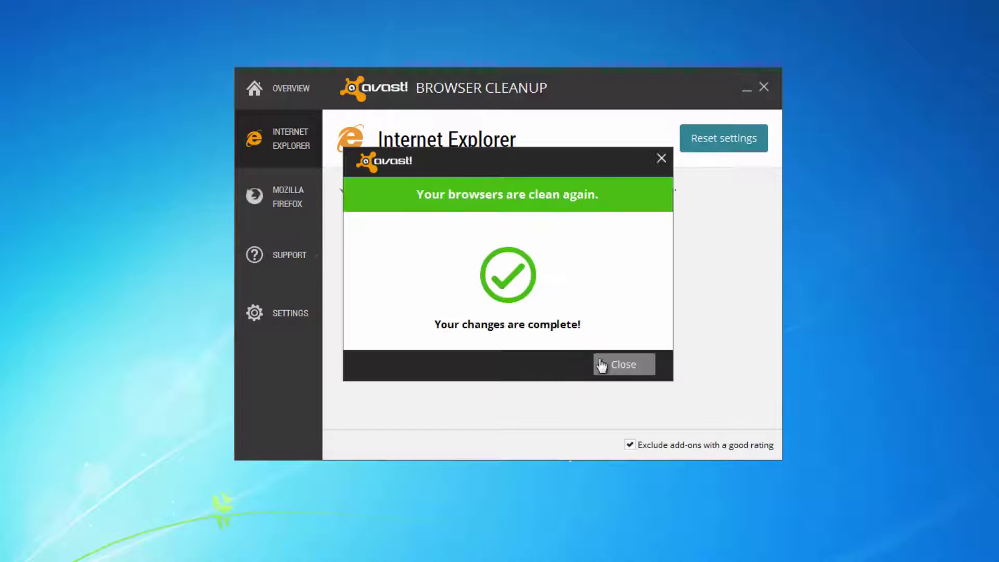
click(602, 365)
Reset Firefox's settings with Google as provider, then close Avast Browser Cleanup
click(288, 196)
click(720, 138)
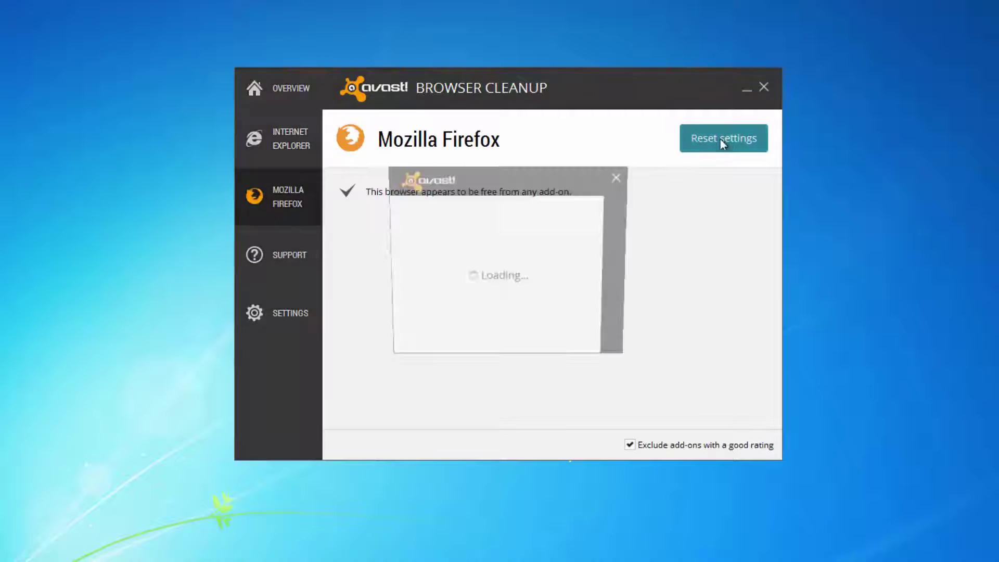
click(653, 363)
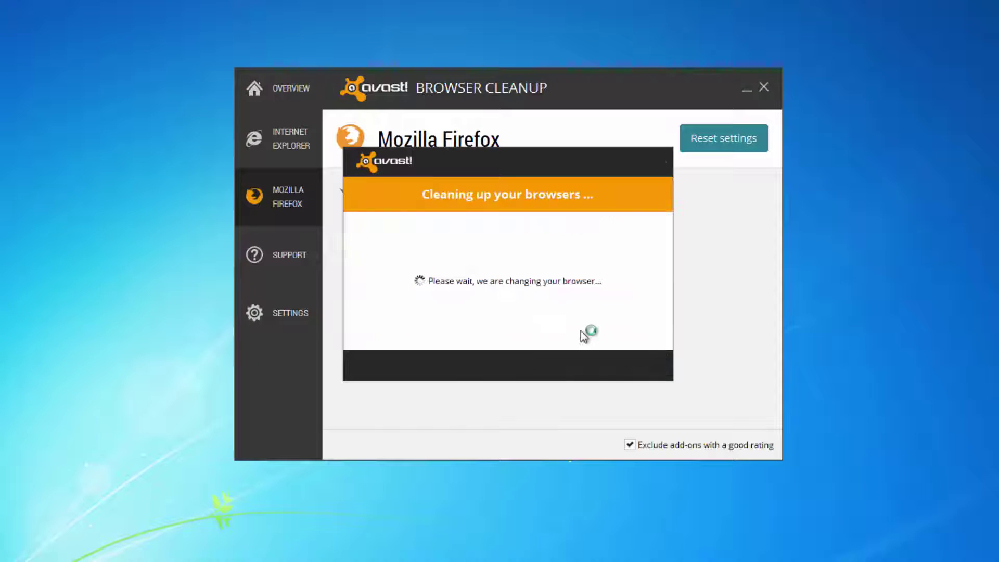
click(623, 362)
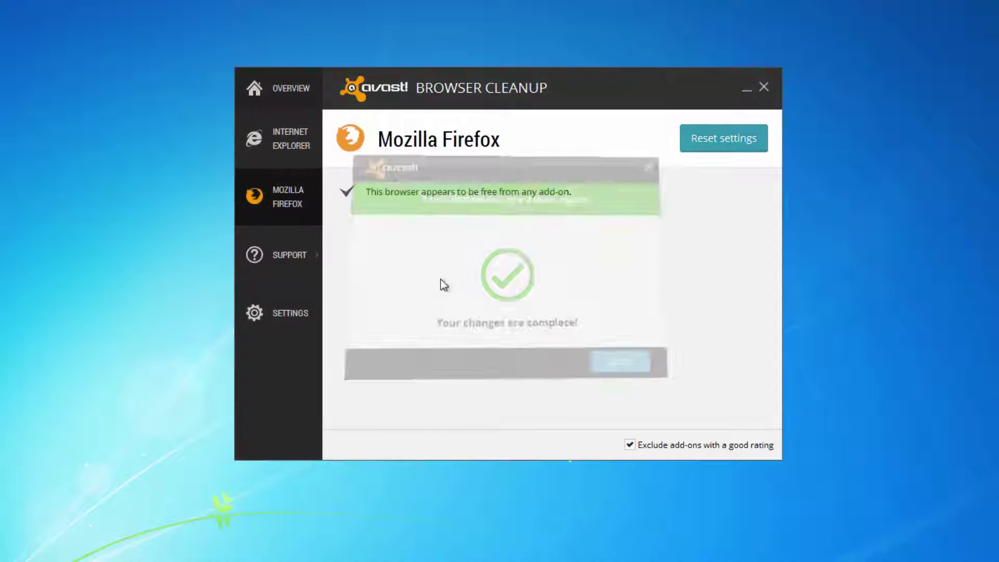
click(288, 243)
click(763, 88)
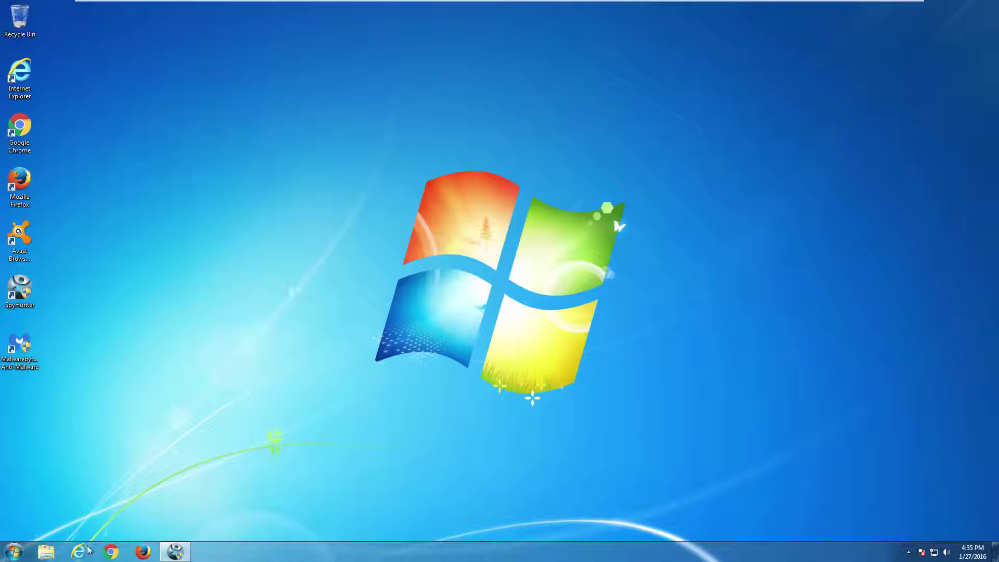
Set Internet Explorer's home page back to the default go.microsoft.com address and apply it
click(83, 551)
click(963, 5)
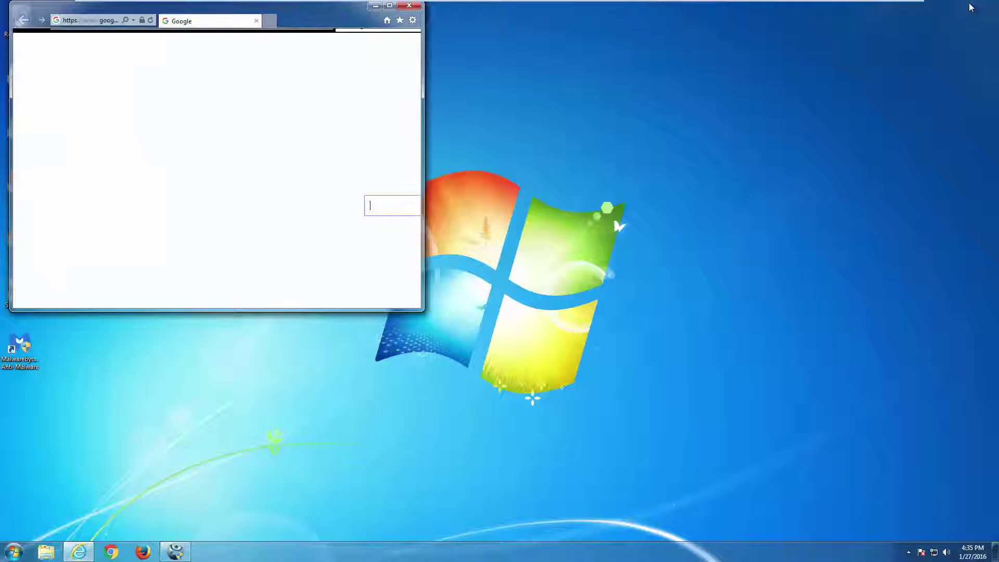
drag(414, 311, 464, 311)
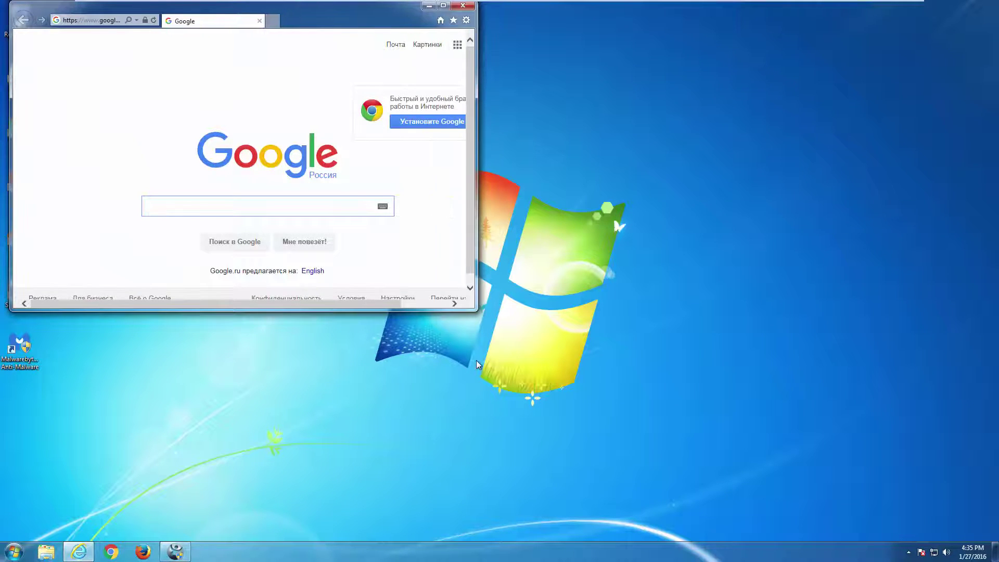
drag(351, 20, 491, 124)
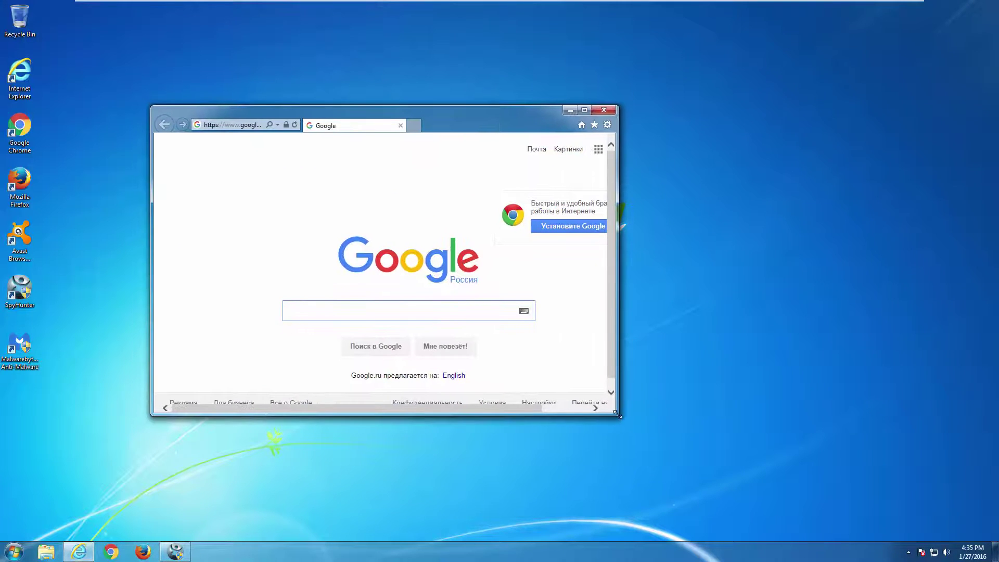
drag(618, 415, 686, 464)
click(675, 124)
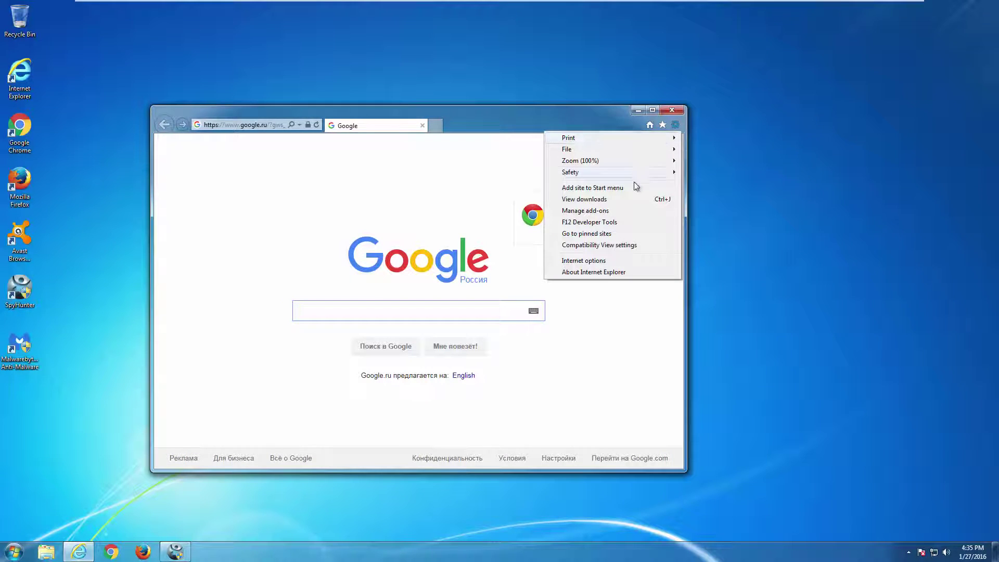
click(597, 261)
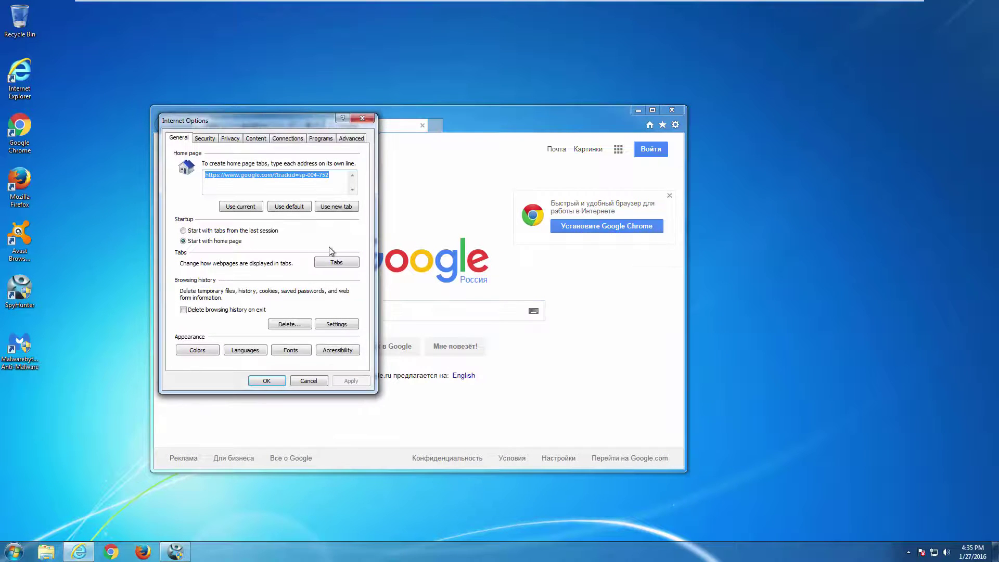
click(290, 207)
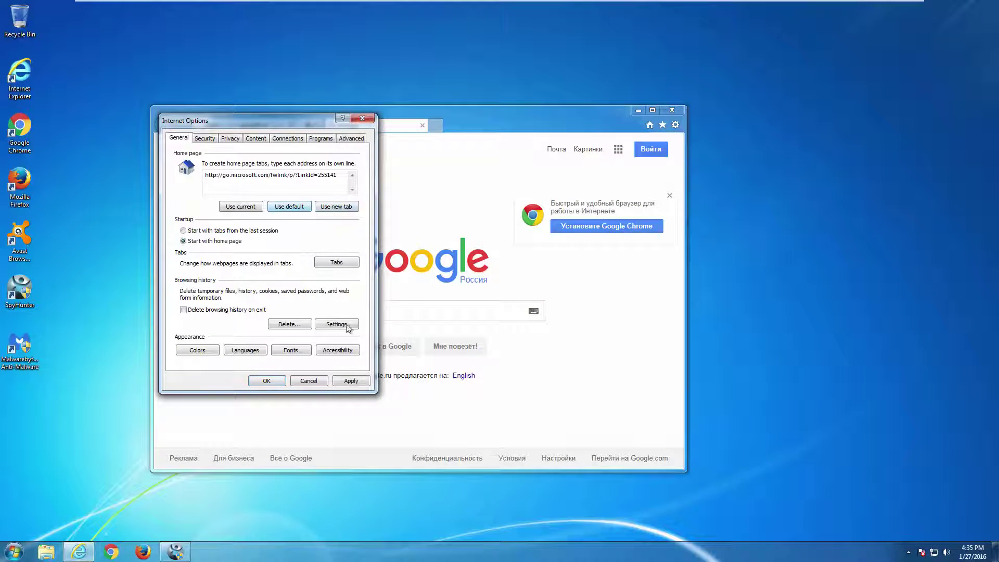
click(350, 380)
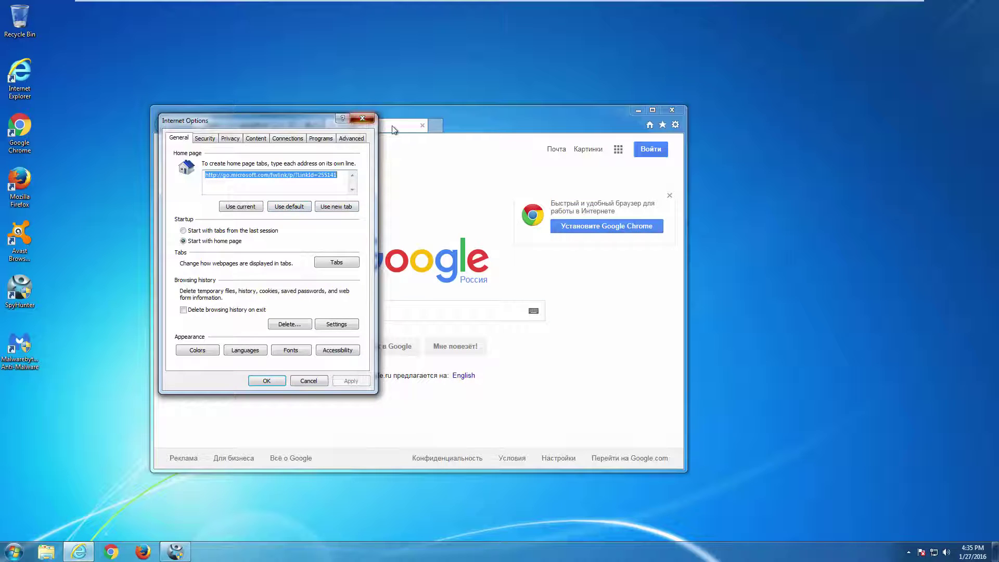
click(363, 118)
Remove the Bing and go.microsoft tiles from Frequent sites, then close Internet Explorer
key(ctrl+t)
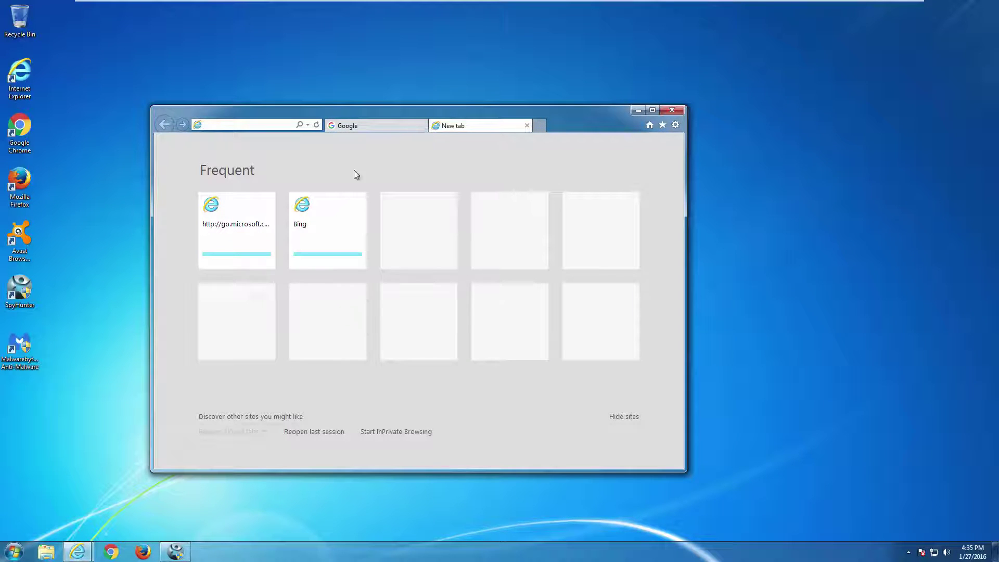
click(359, 201)
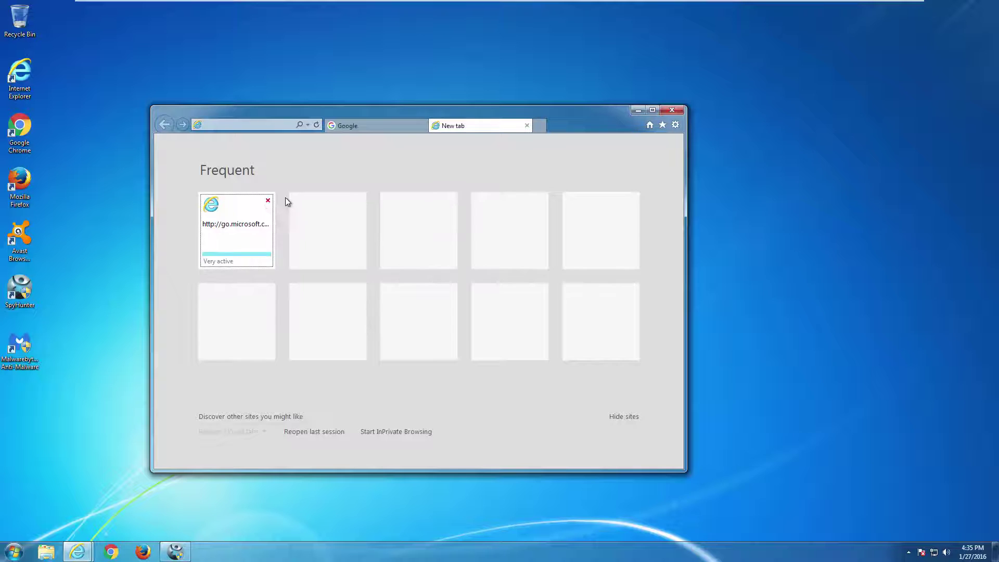
click(267, 200)
click(423, 125)
click(672, 110)
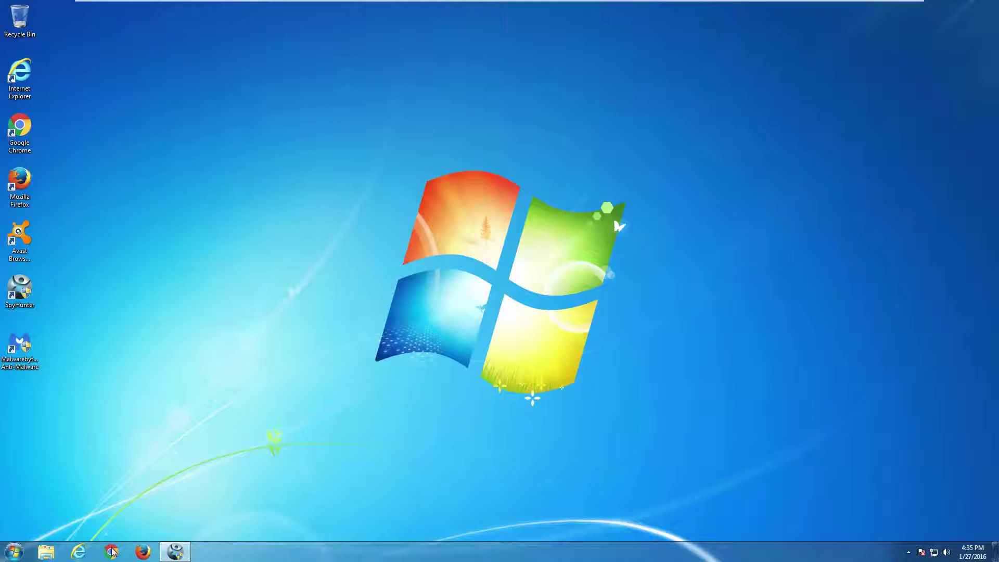
In Chrome settings, delete the www-searching home page address and use the New Tab page instead
double_click(19, 127)
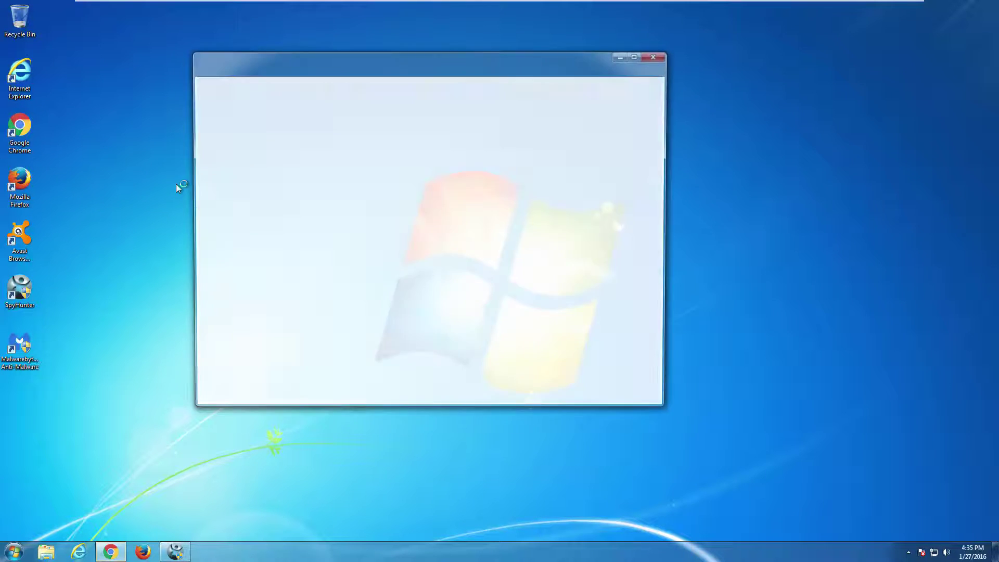
click(465, 101)
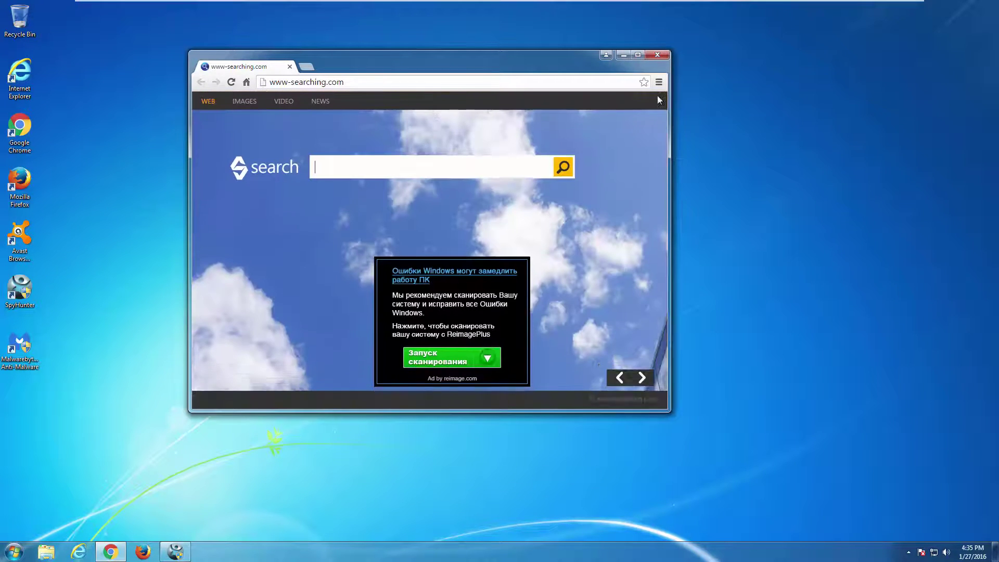
click(659, 82)
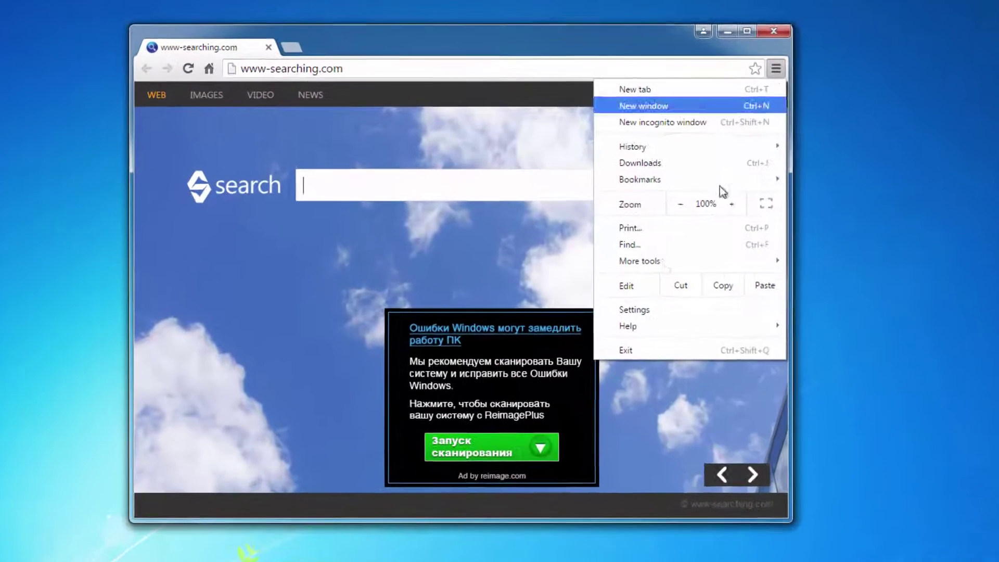
click(756, 311)
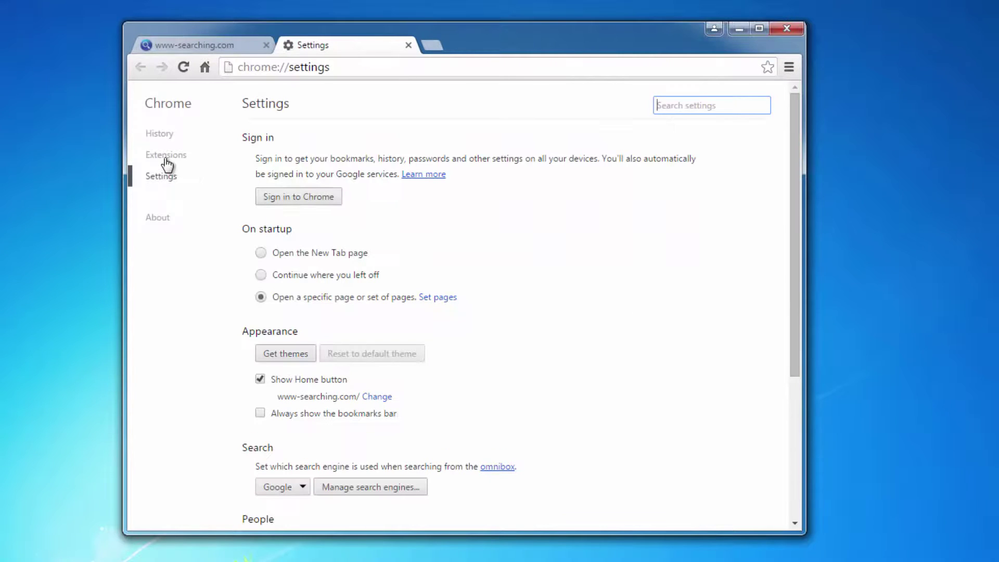
click(383, 396)
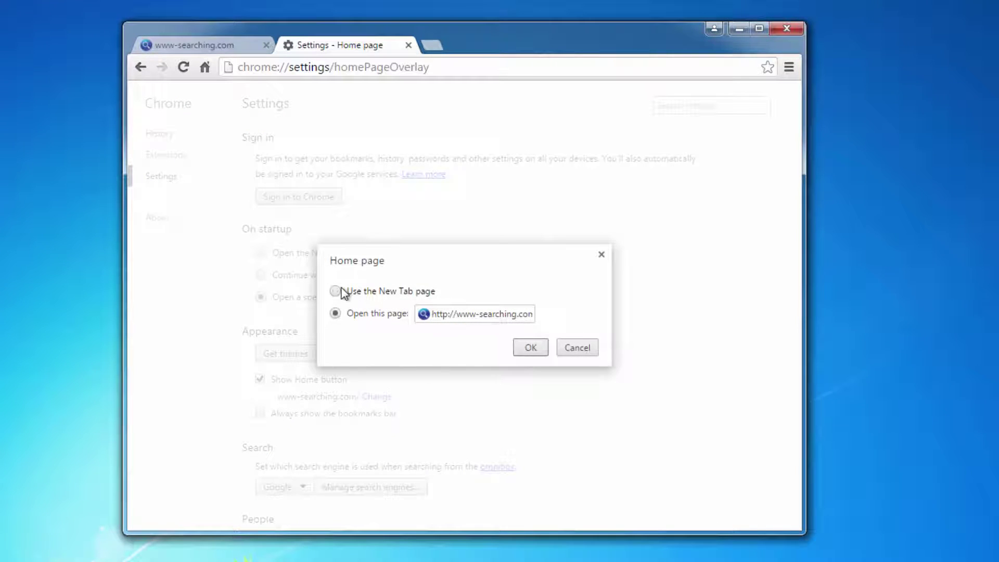
click(337, 291)
click(348, 315)
triple_click(487, 314)
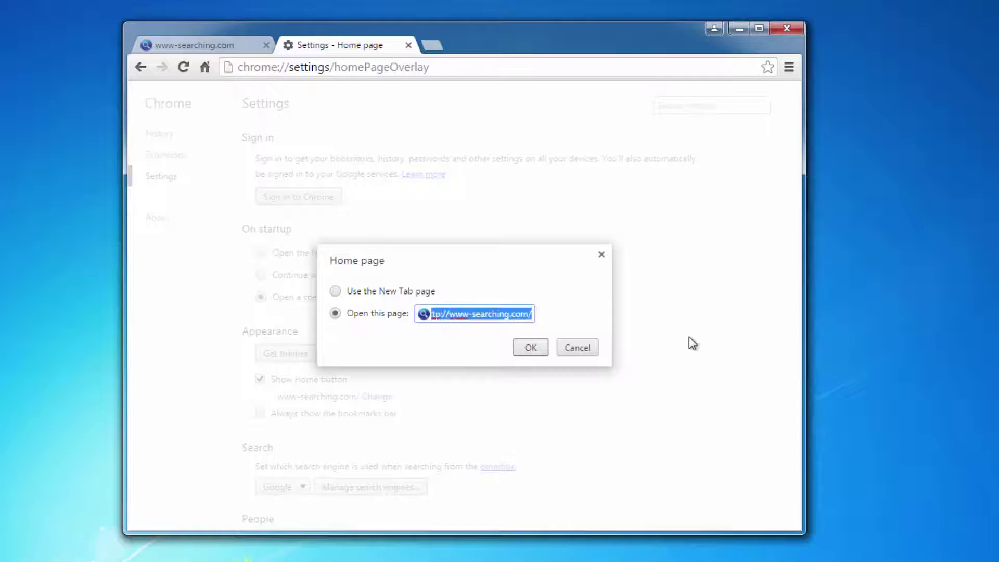
key(BackSpace)
click(337, 291)
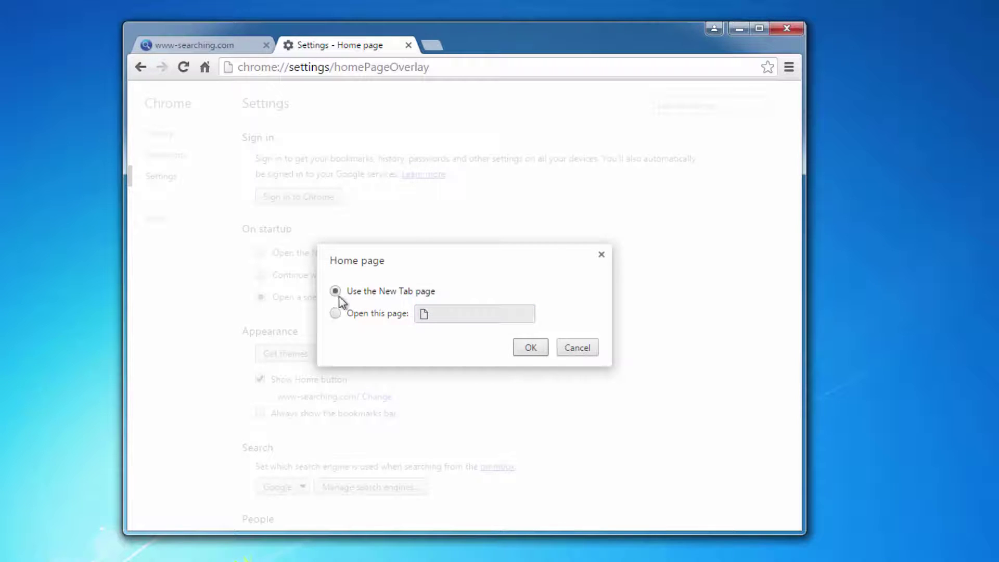
click(538, 350)
Remove www-searching.com from Chrome's startup pages
click(424, 297)
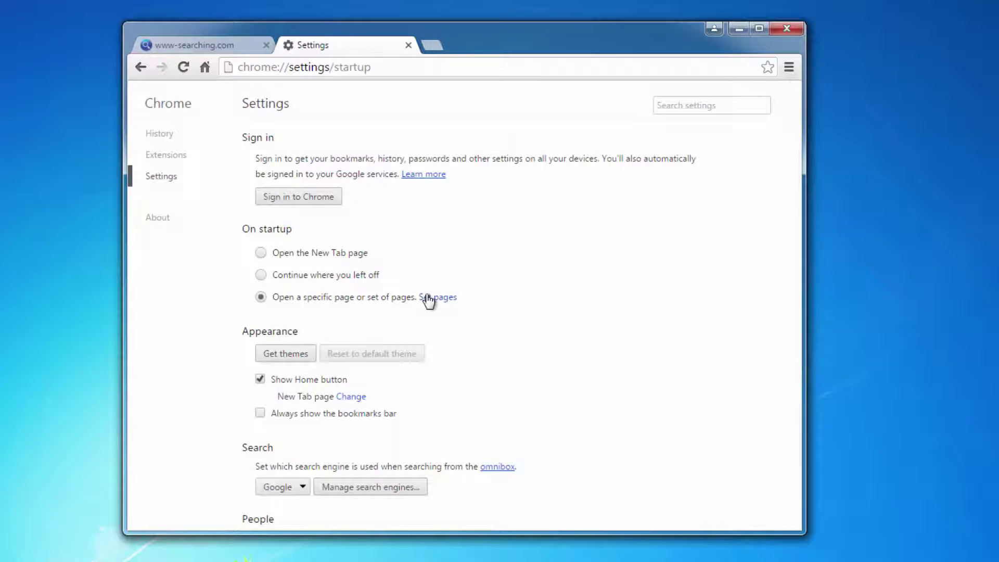
click(628, 283)
click(567, 355)
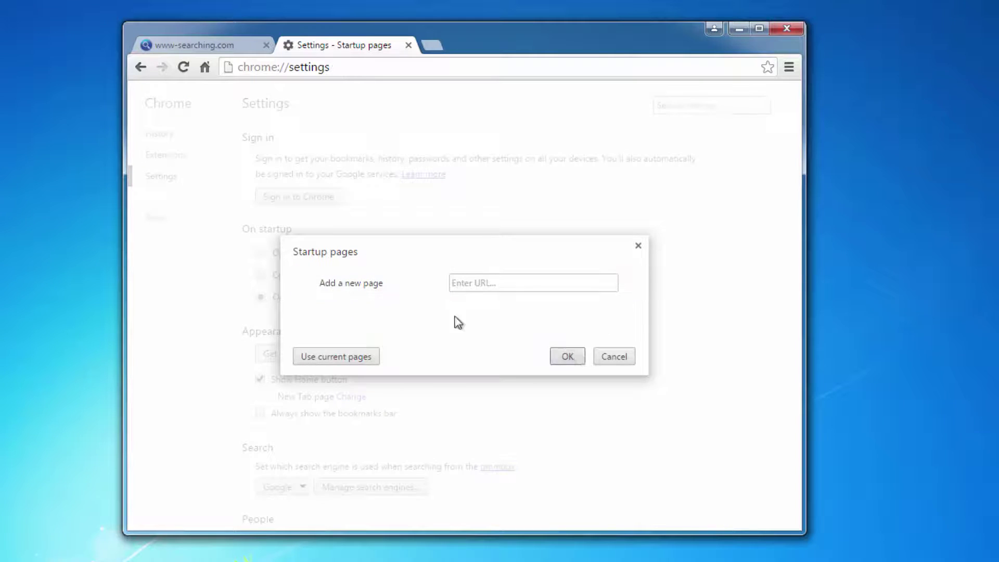
Make Google the default search engine, delete Ask and AOL, and close the www-searching.com tab
click(374, 487)
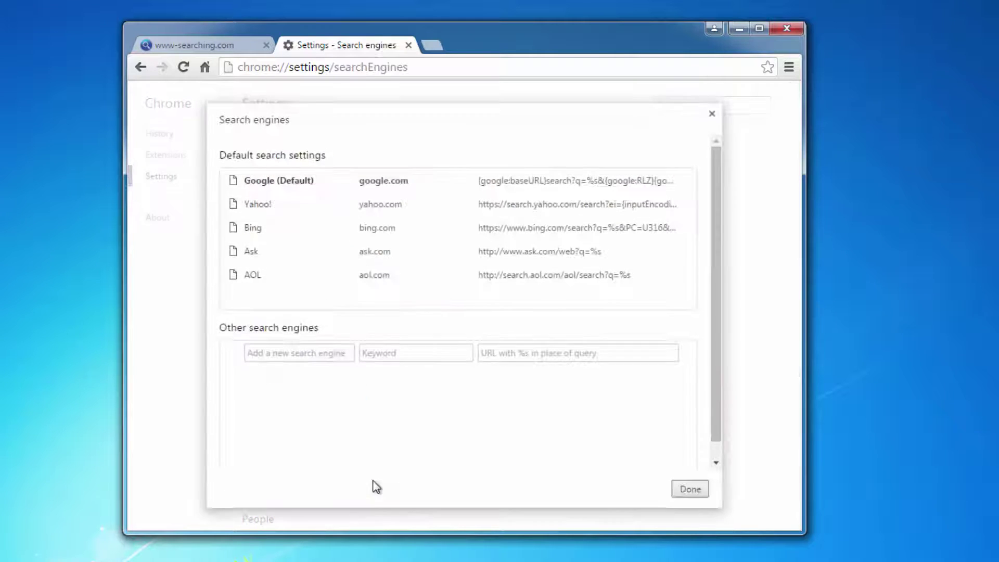
mouse_move(689, 275)
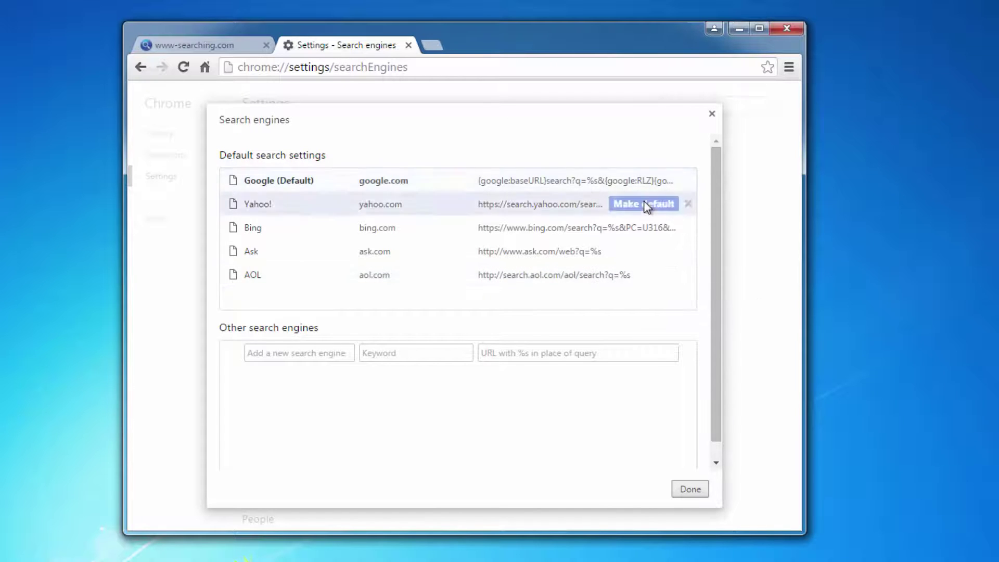
click(653, 203)
click(645, 179)
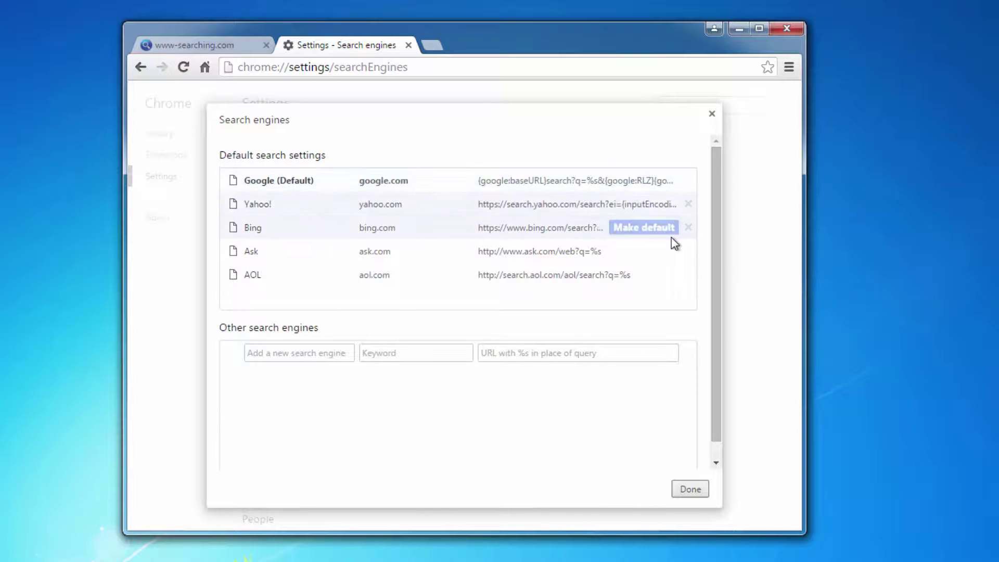
click(688, 251)
click(688, 251)
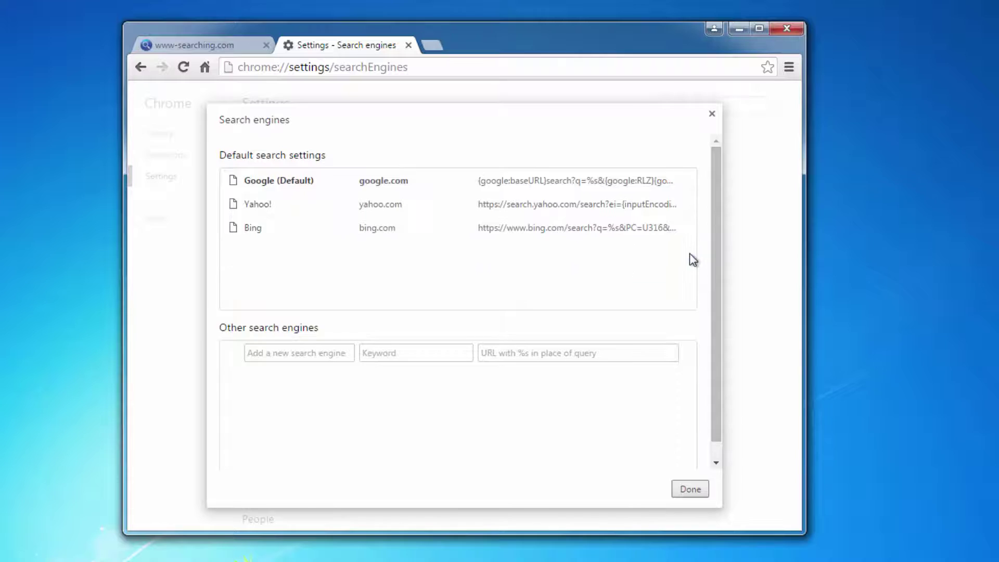
click(691, 491)
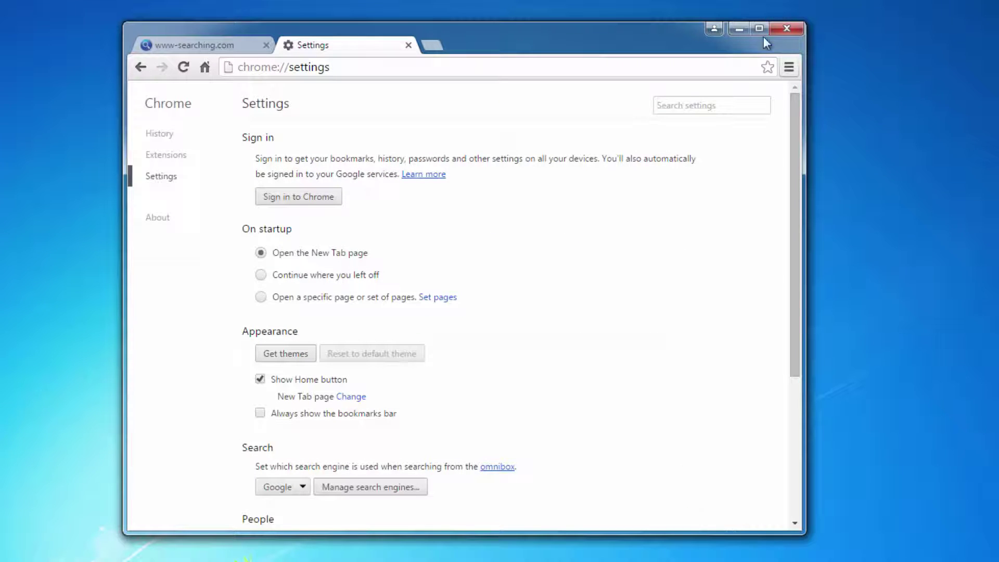
click(266, 44)
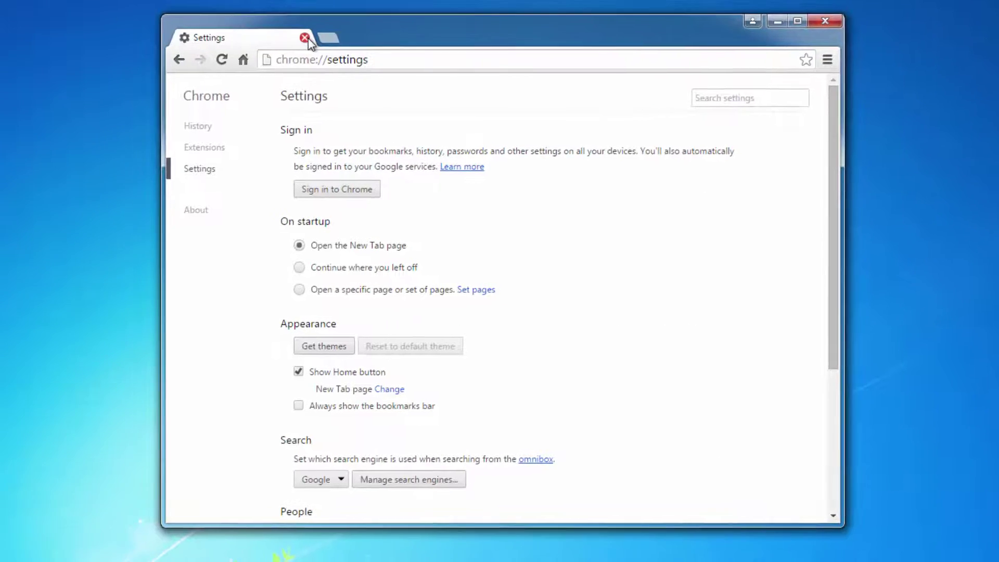
Close Chrome and check that its desktop shortcut Target ends plainly at chrome.exe
click(266, 44)
right_click(26, 125)
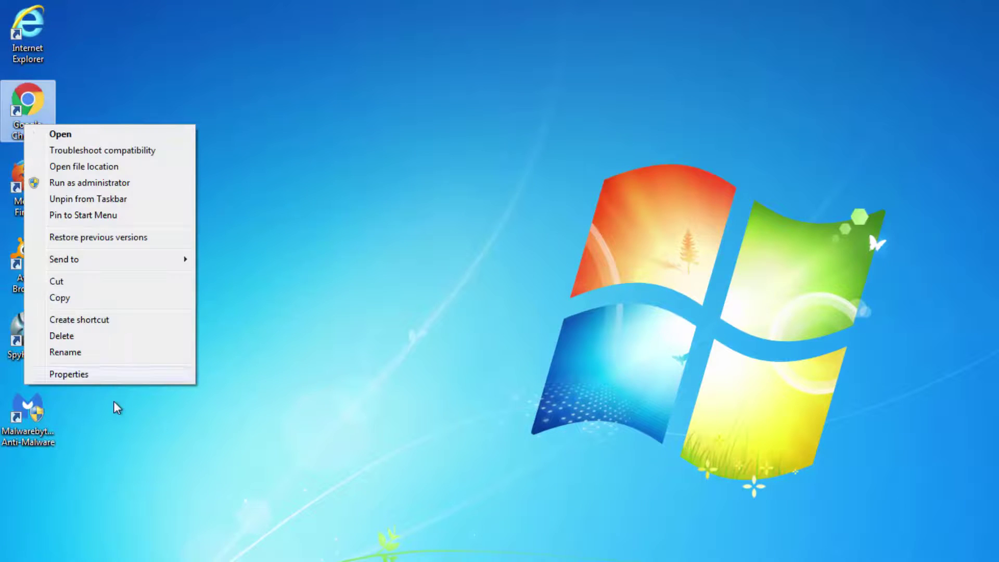
click(93, 380)
click(242, 270)
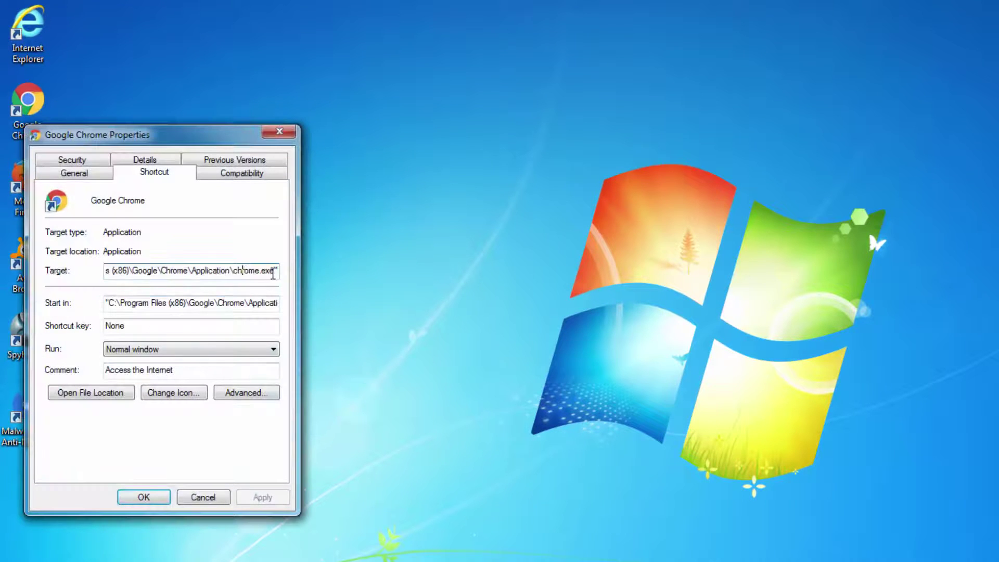
drag(254, 276, 301, 279)
drag(228, 274, 79, 267)
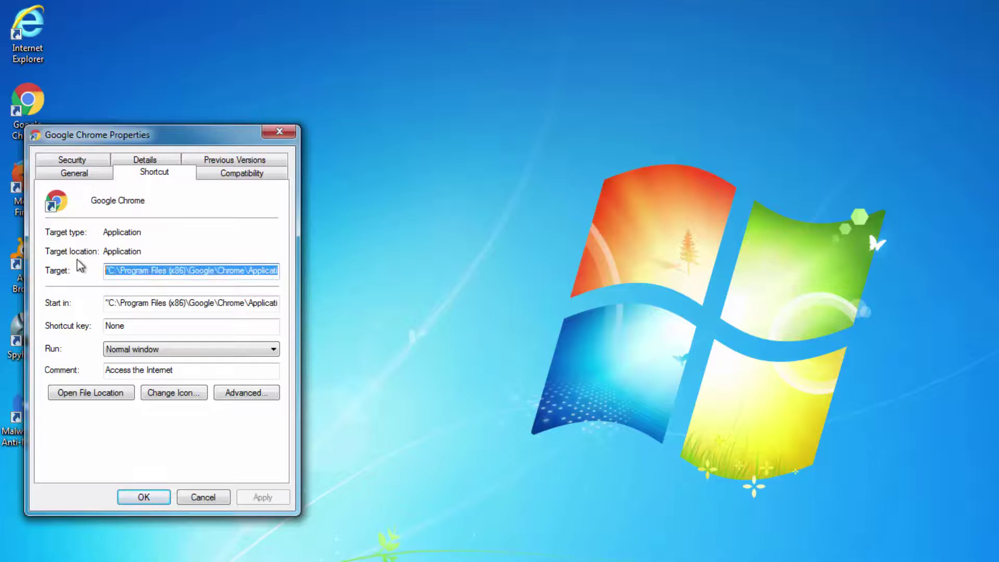
click(277, 132)
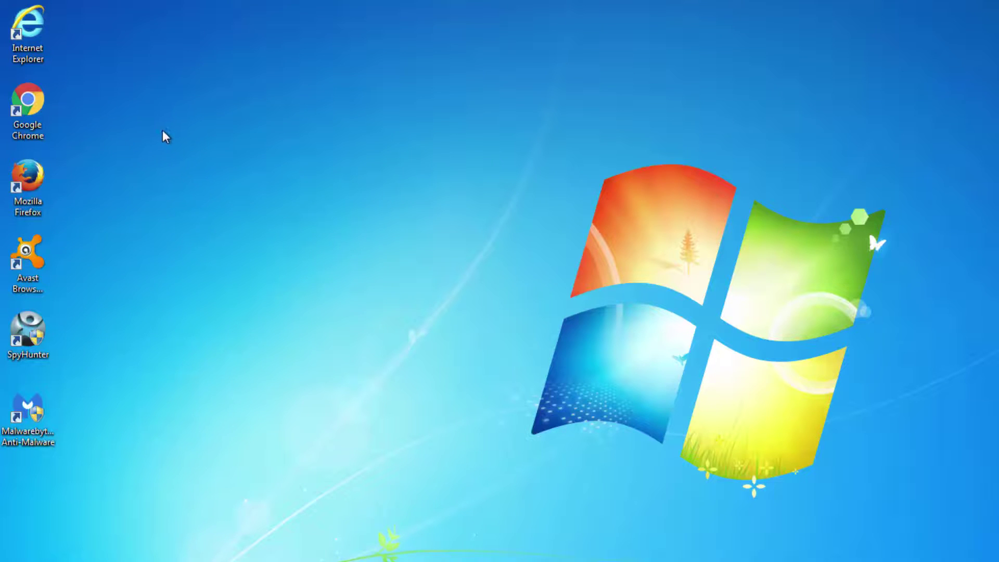
double_click(28, 185)
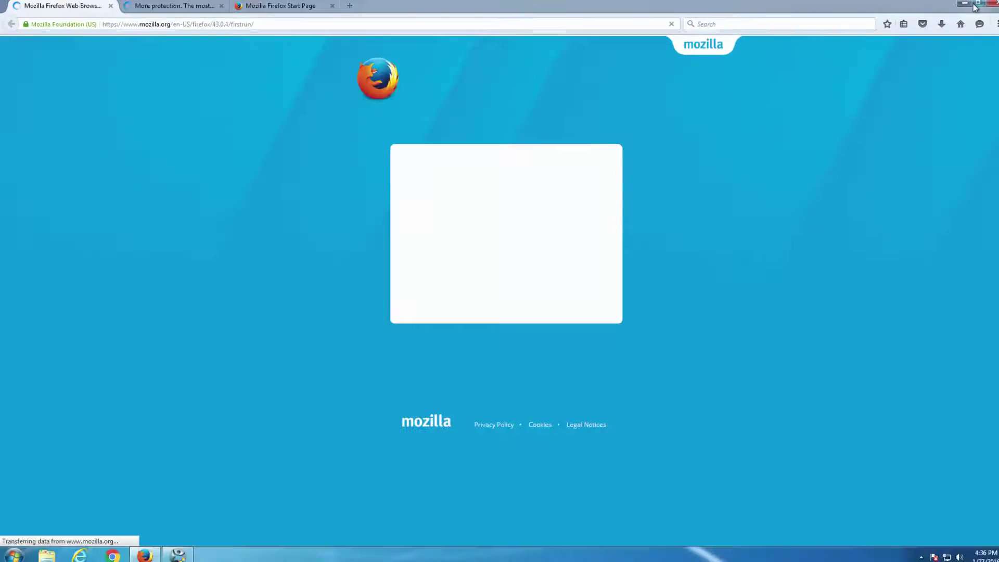
click(976, 4)
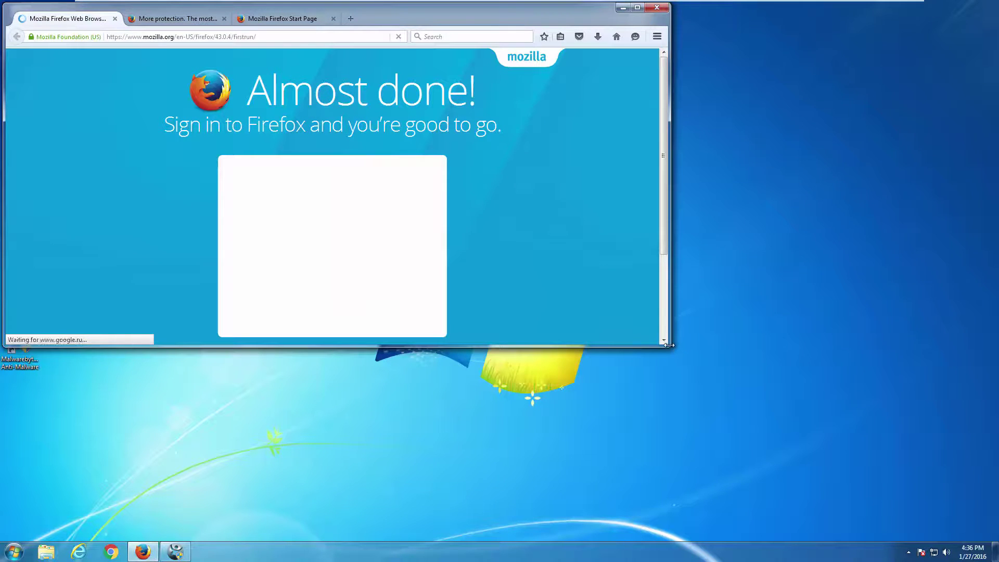
drag(672, 348, 406, 419)
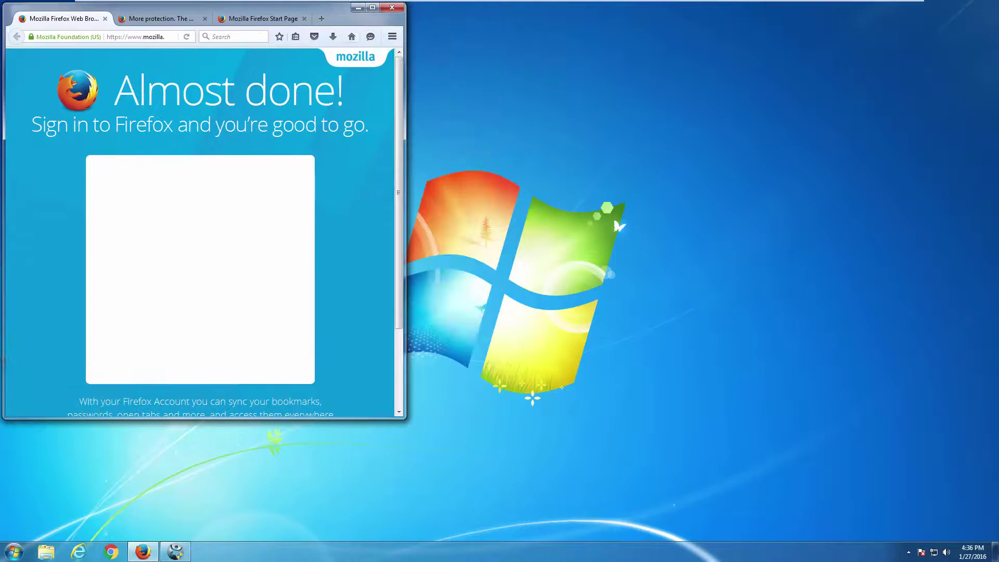
drag(340, 16, 572, 67)
click(417, 70)
click(438, 69)
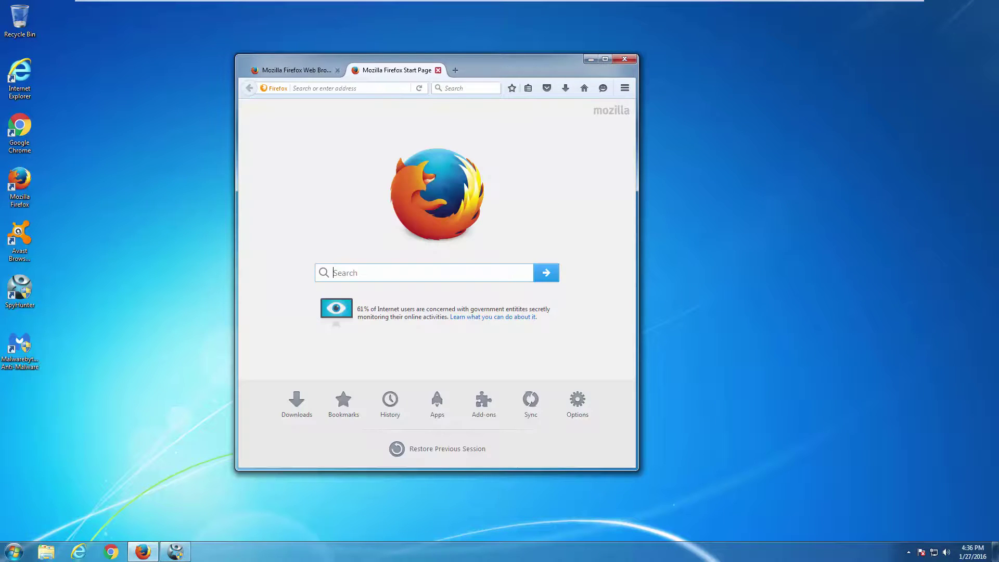
click(437, 69)
click(625, 88)
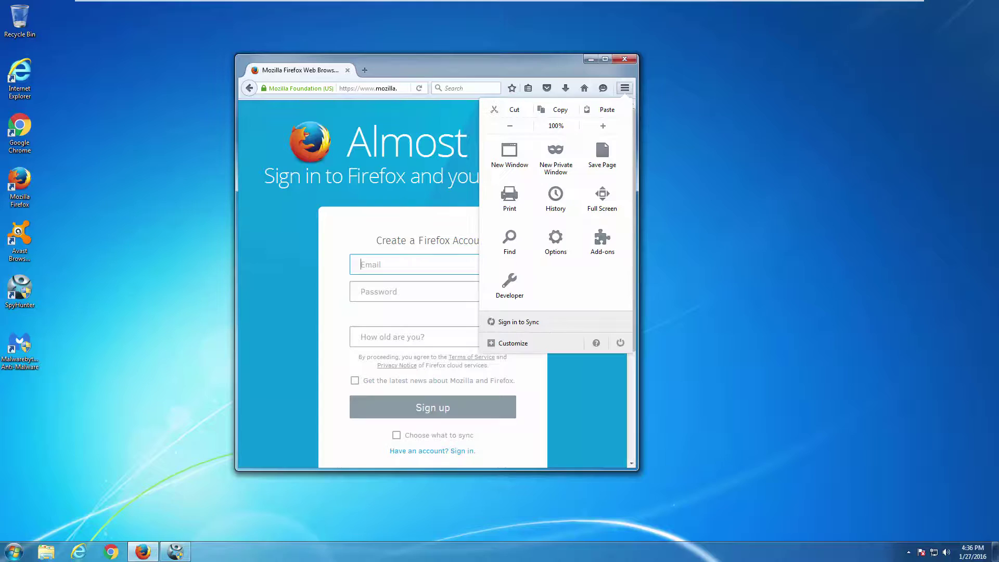
click(555, 239)
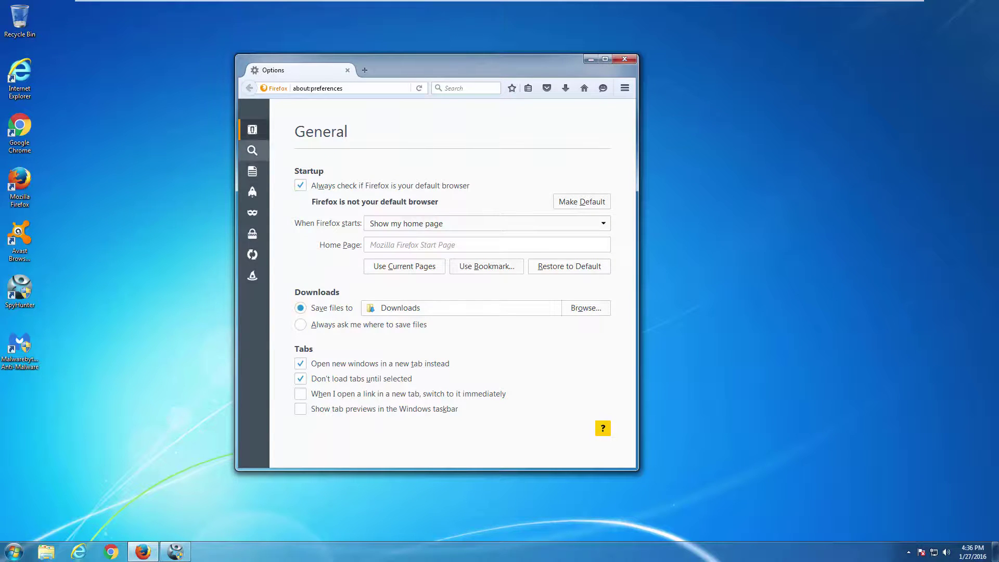
click(252, 150)
key(alt+F4)
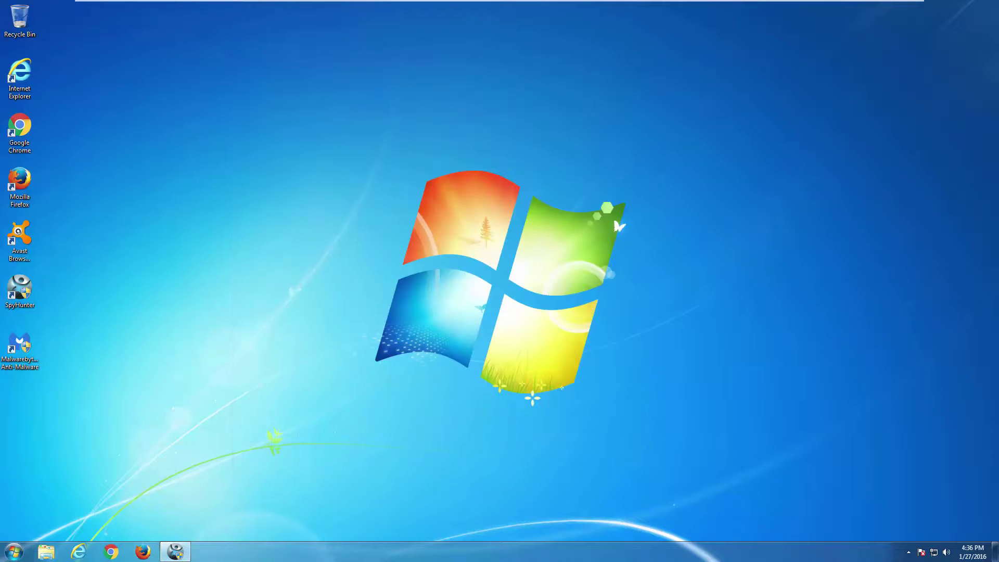
Open Local Disk (C:) and turn on showing hidden files, folders, and drives
right_click(278, 143)
click(307, 174)
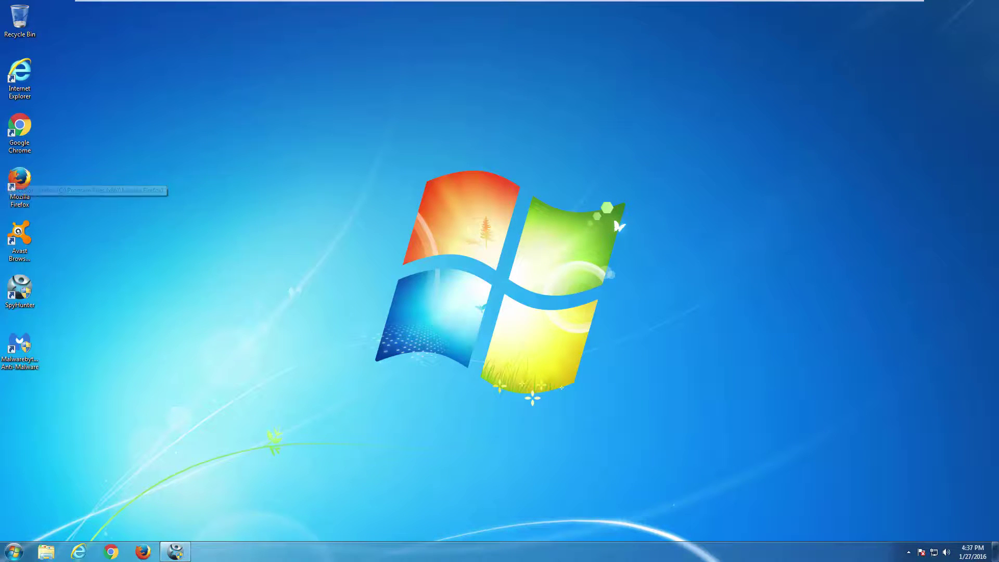
click(14, 551)
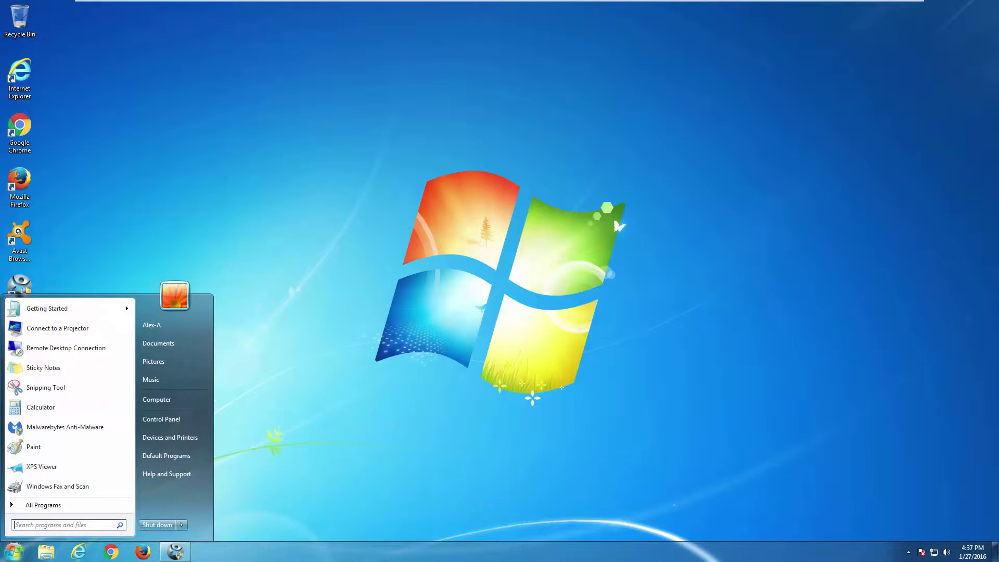
click(156, 399)
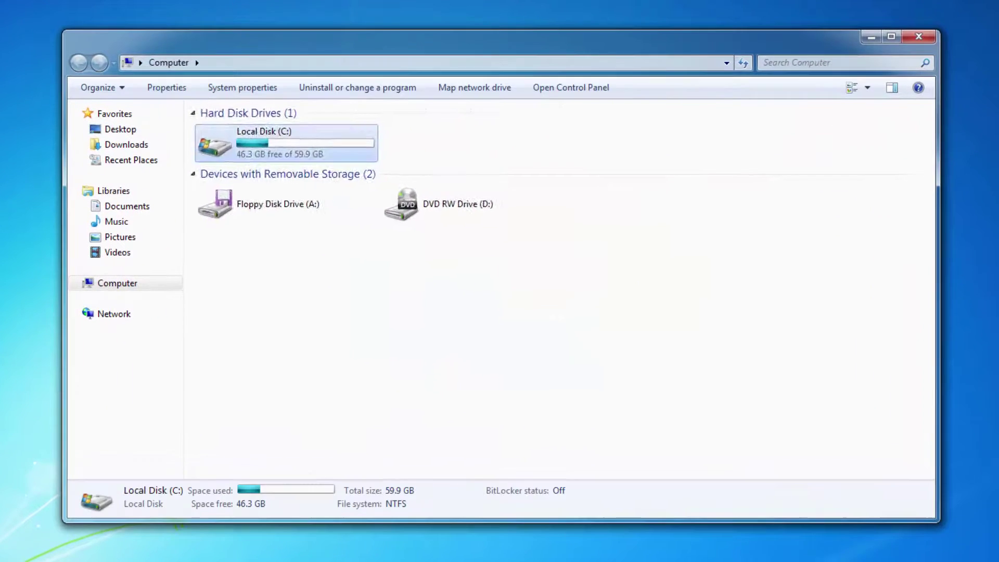
double_click(333, 179)
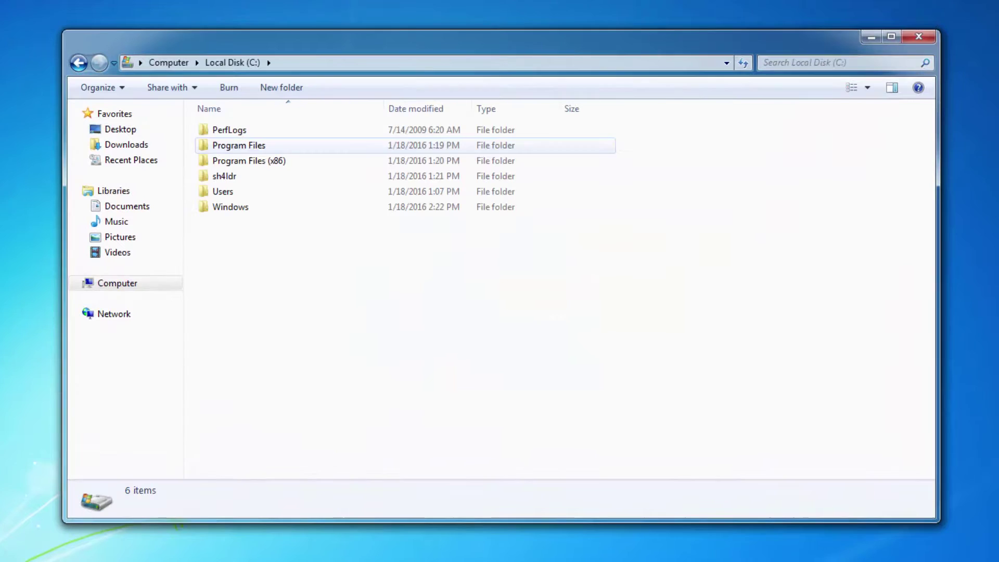
click(101, 87)
click(145, 232)
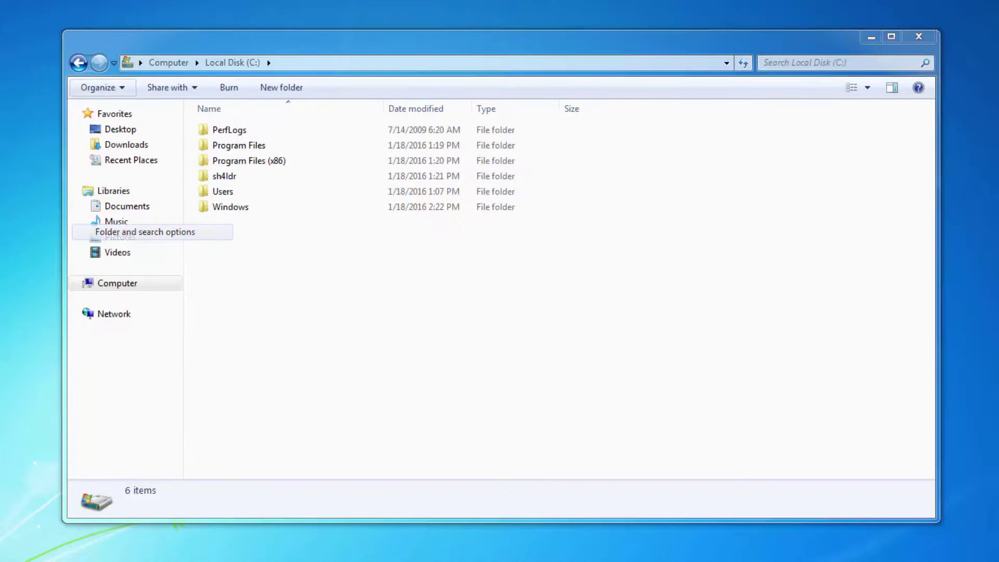
click(139, 124)
click(212, 328)
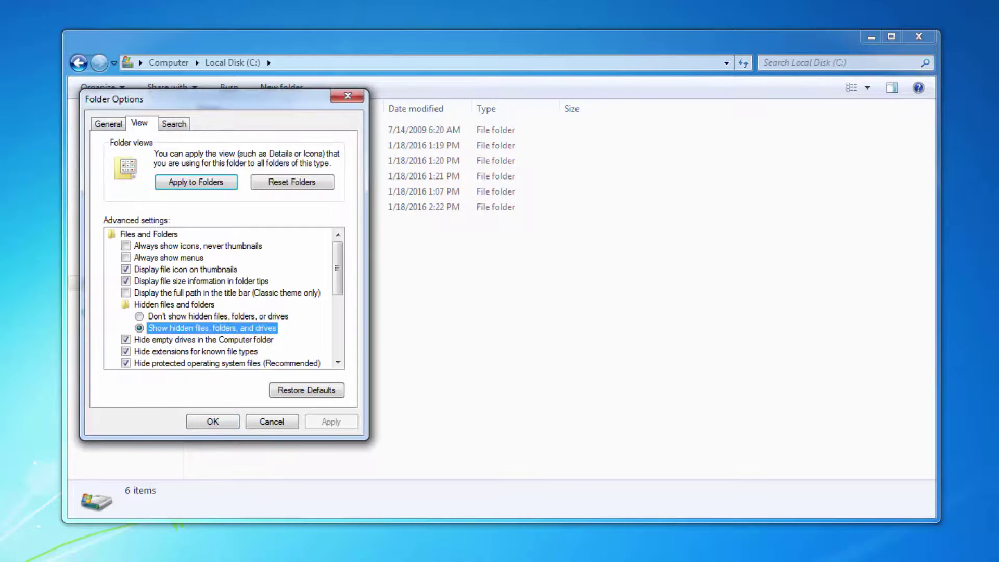
key(alt+a)
key(Return)
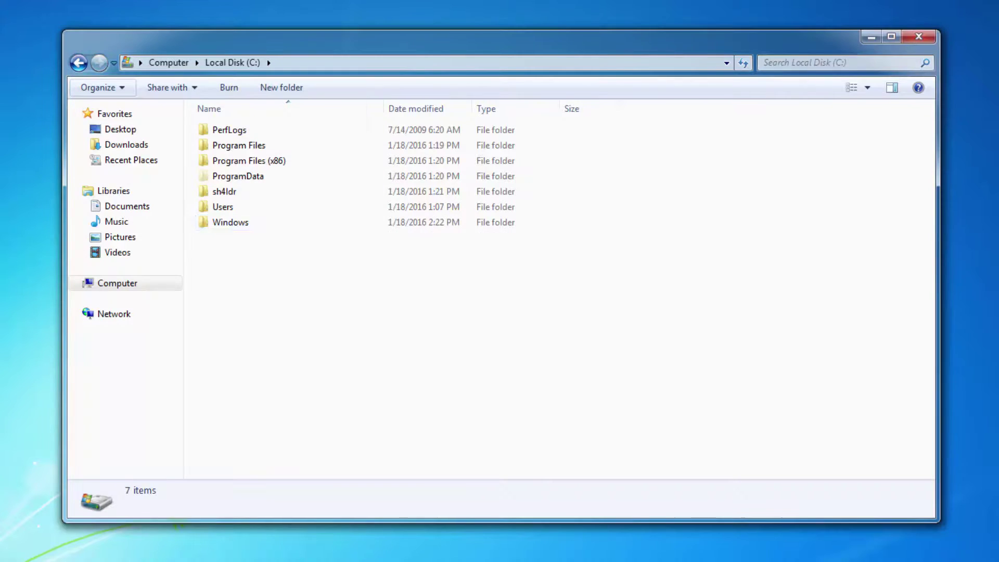
Delete all 27 items in Users\AppData\Local\Temp, skipping the in-use file, then close Explorer
double_click(224, 206)
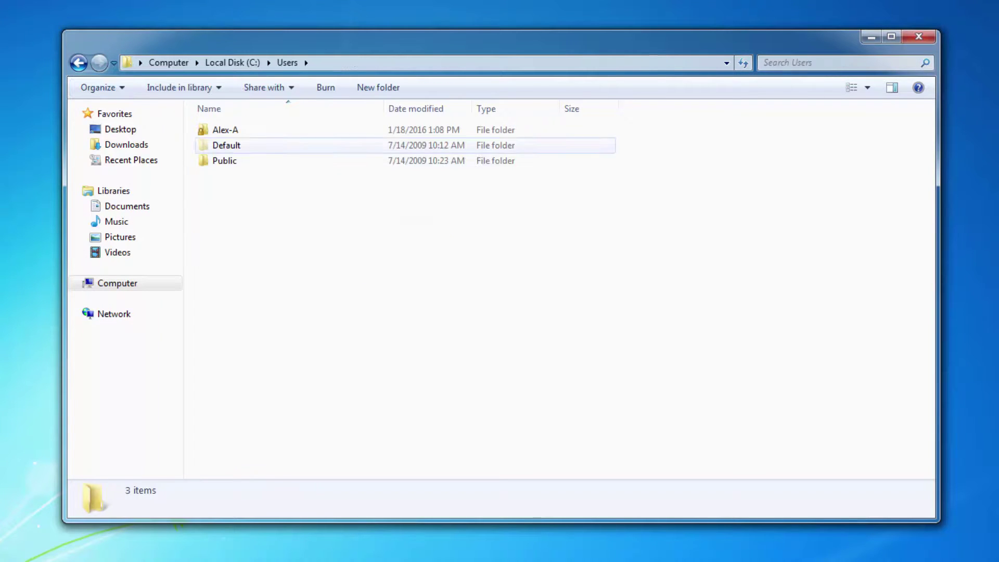
double_click(225, 129)
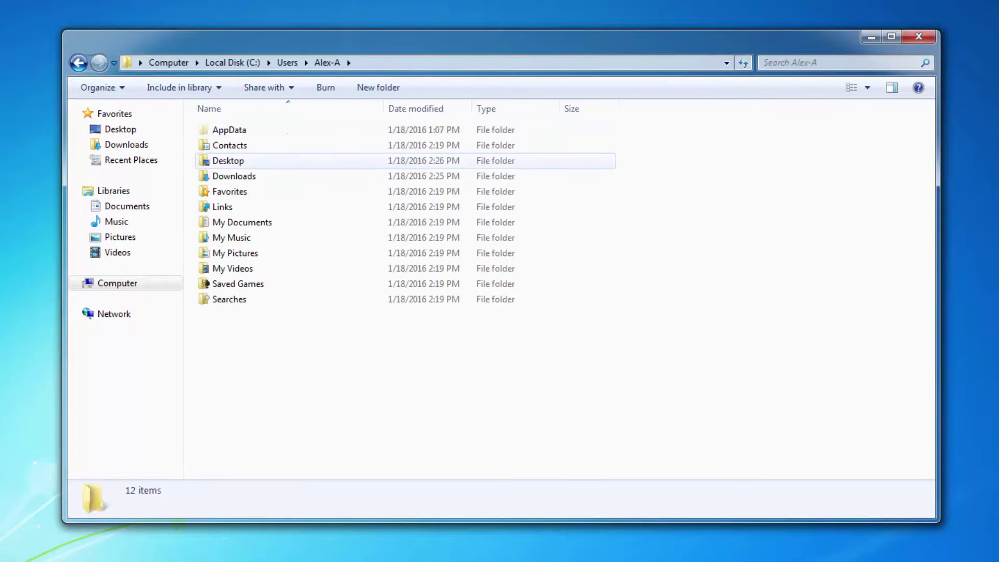
double_click(225, 130)
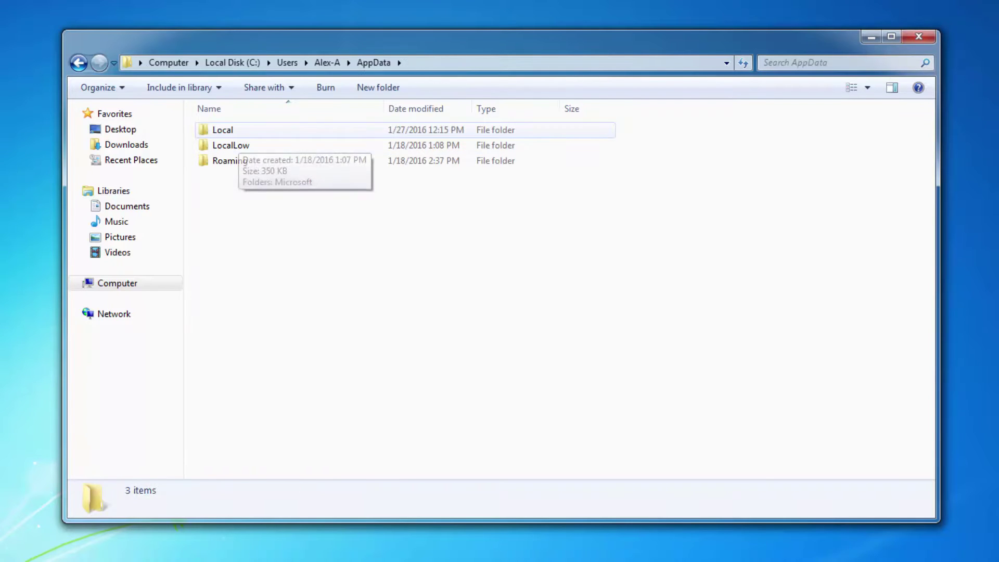
double_click(223, 129)
double_click(223, 237)
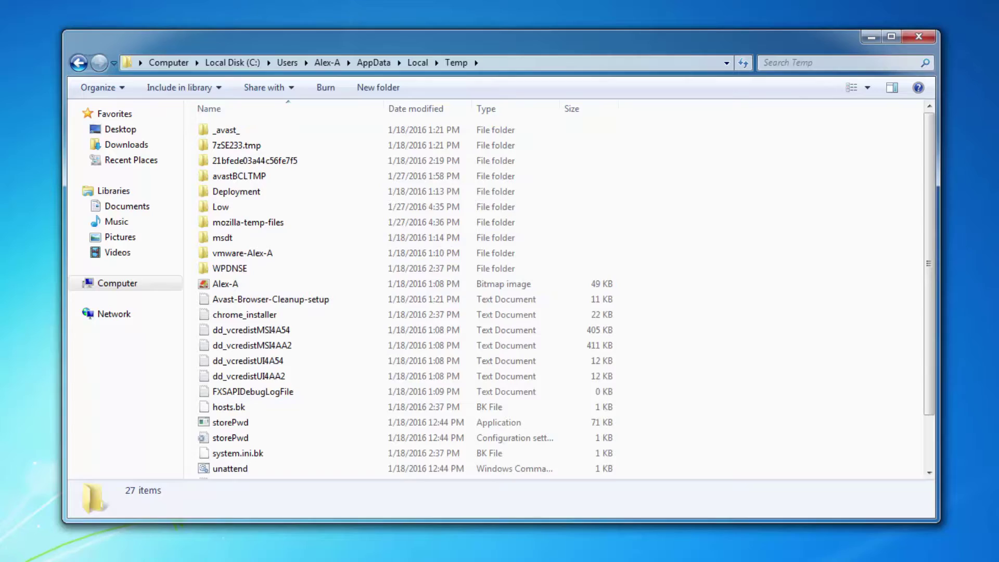
key(ctrl+a)
key(Delete)
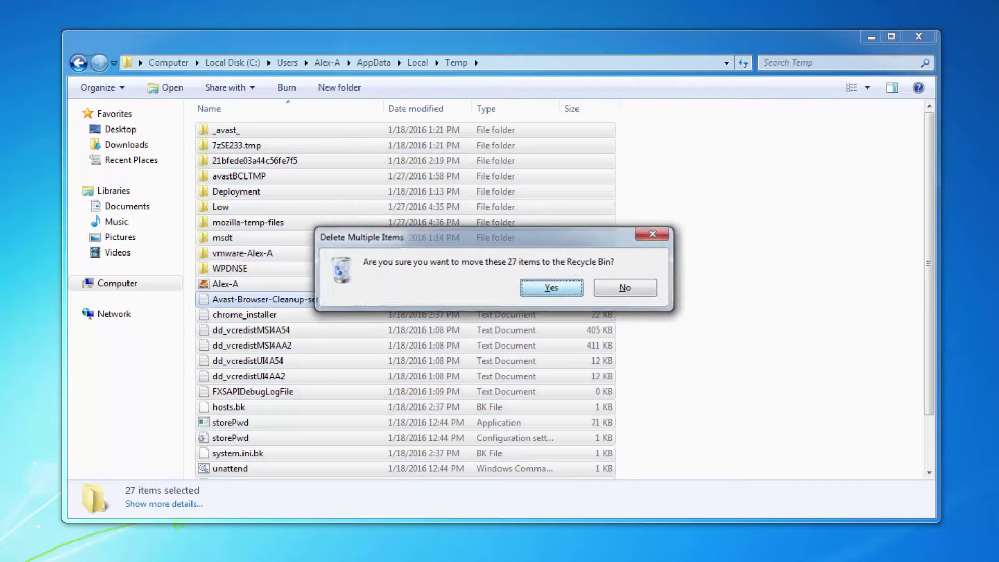
key(Return)
key(s)
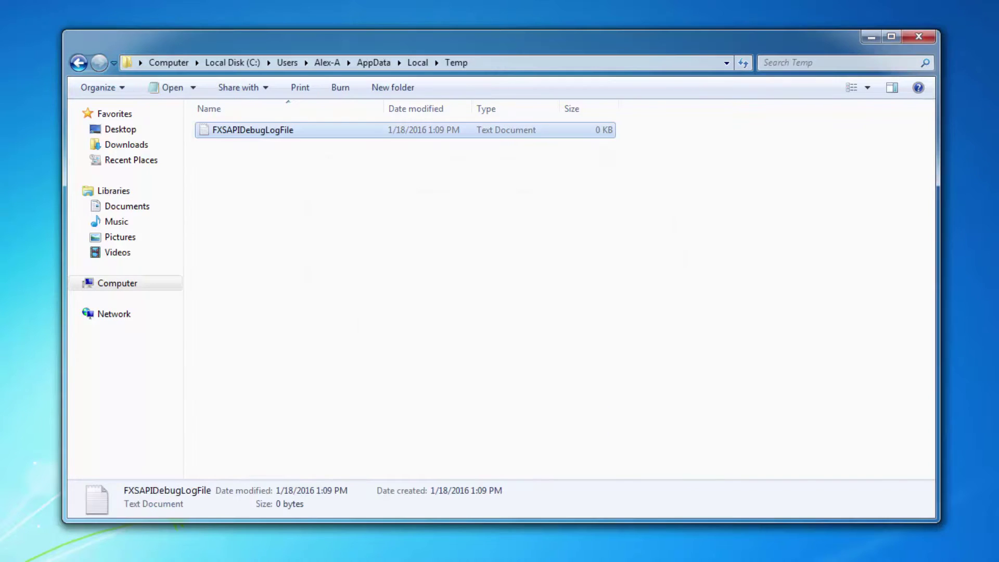
key(alt+F4)
right_click(126, 81)
click(166, 124)
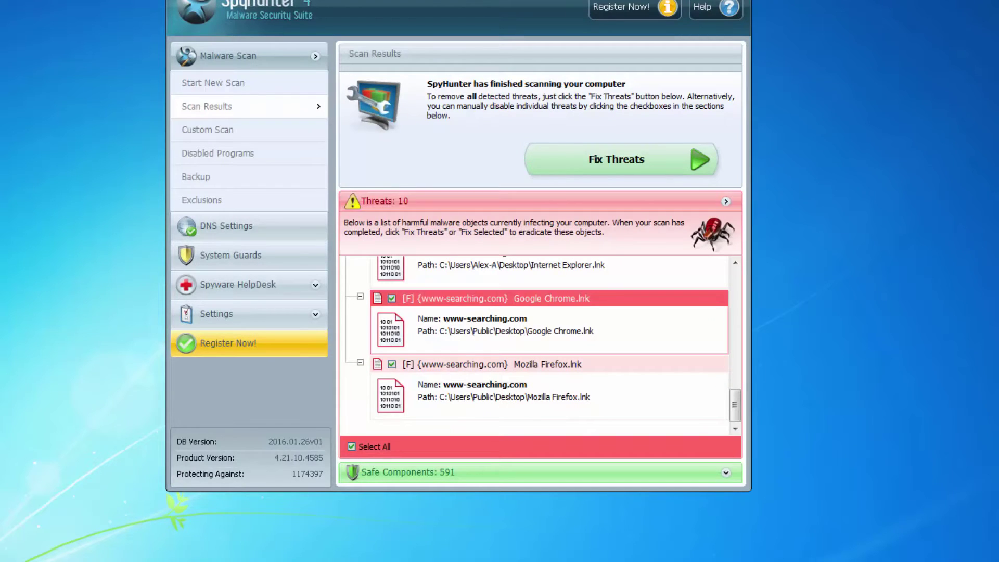
Scroll SpyHunter's scan results up to the www-searching.com (10 infections) header
scroll(536, 346, up, 6)
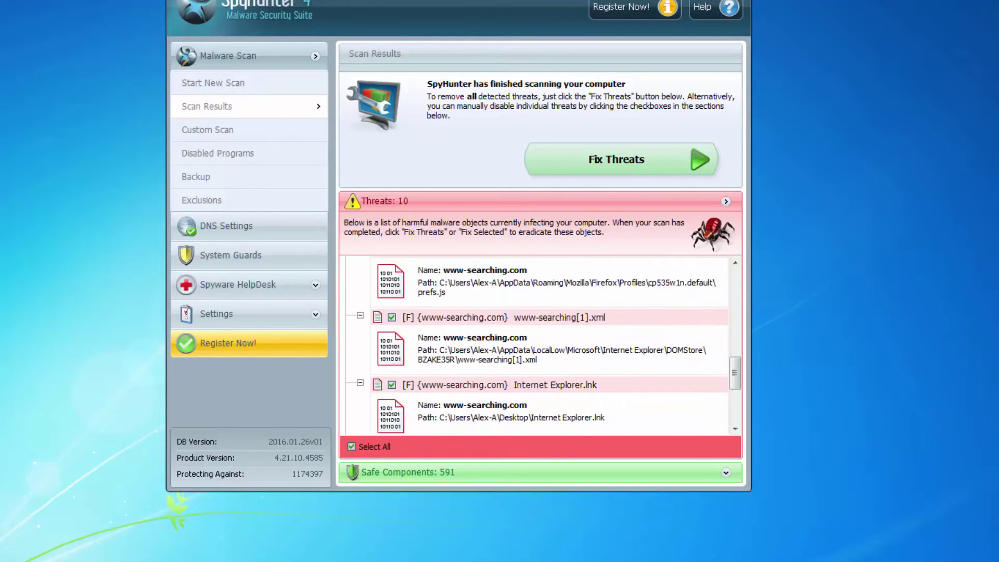
scroll(536, 346, up, 3)
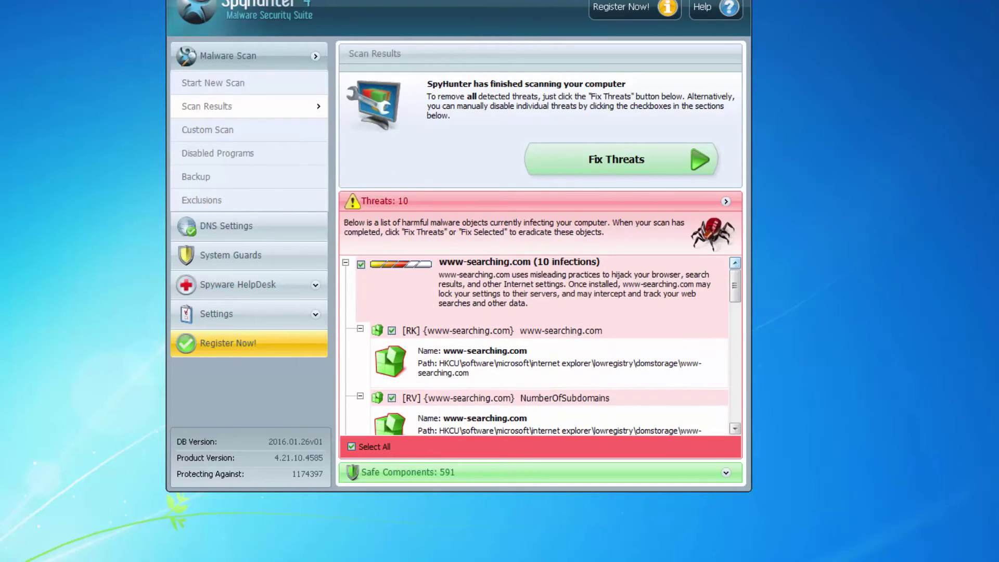